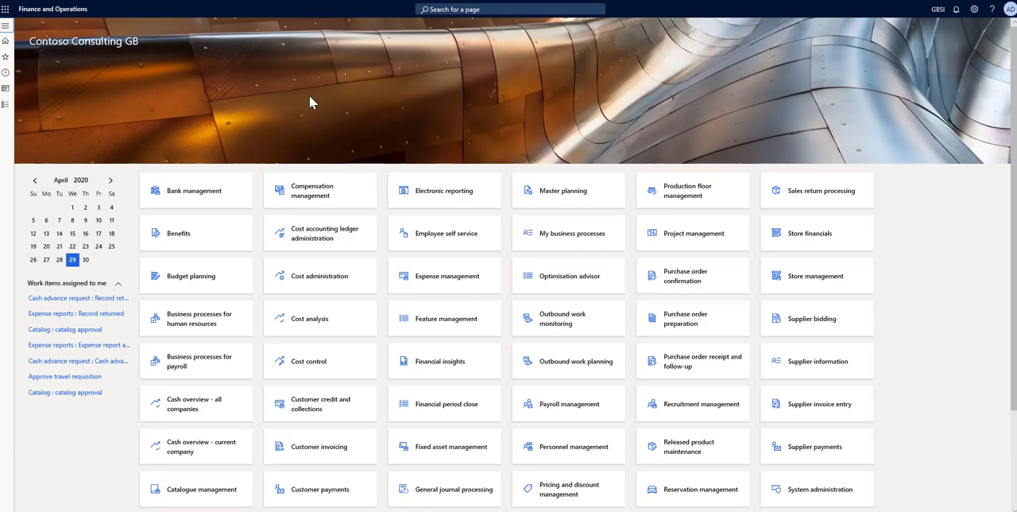
- Open the Assign users to roles page from the System administration module's Security section
click(5, 25)
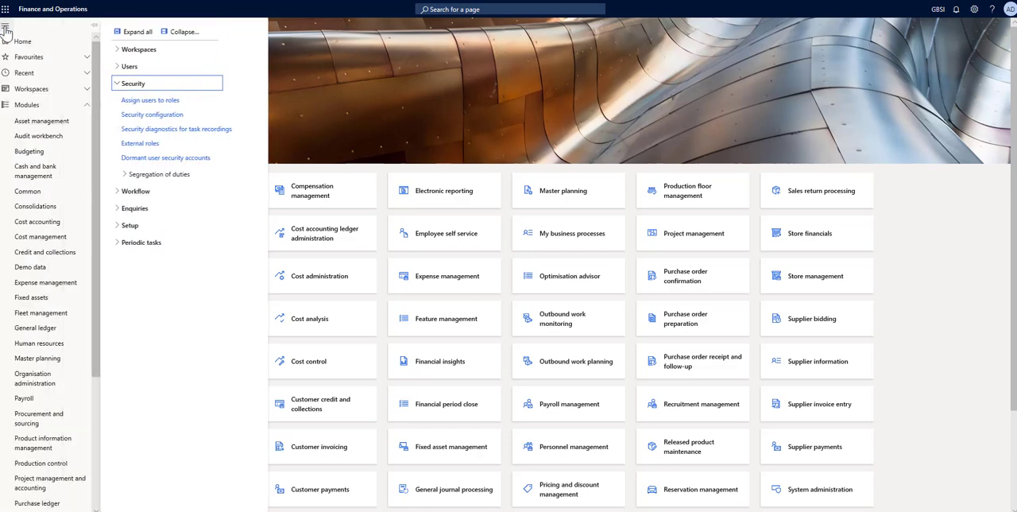
scroll(55, 238, down, 3)
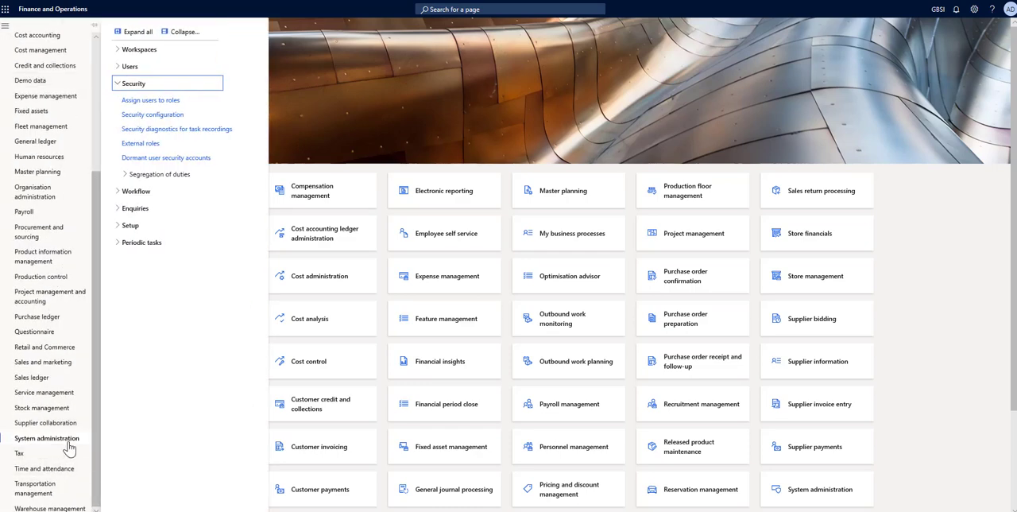
click(148, 100)
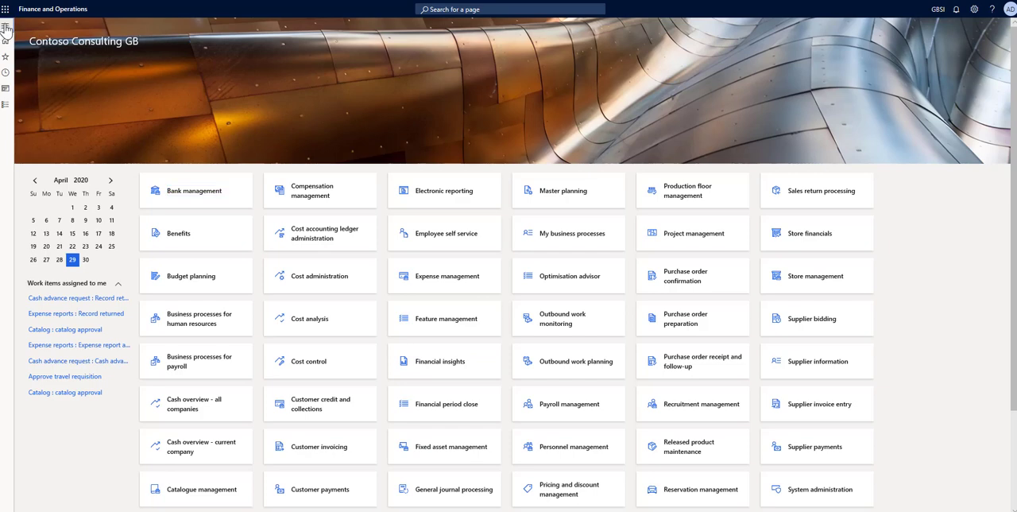
- Open the System administration Users list and open the record of the user two rows below Admin
click(4, 24)
scroll(61, 297, down, 3)
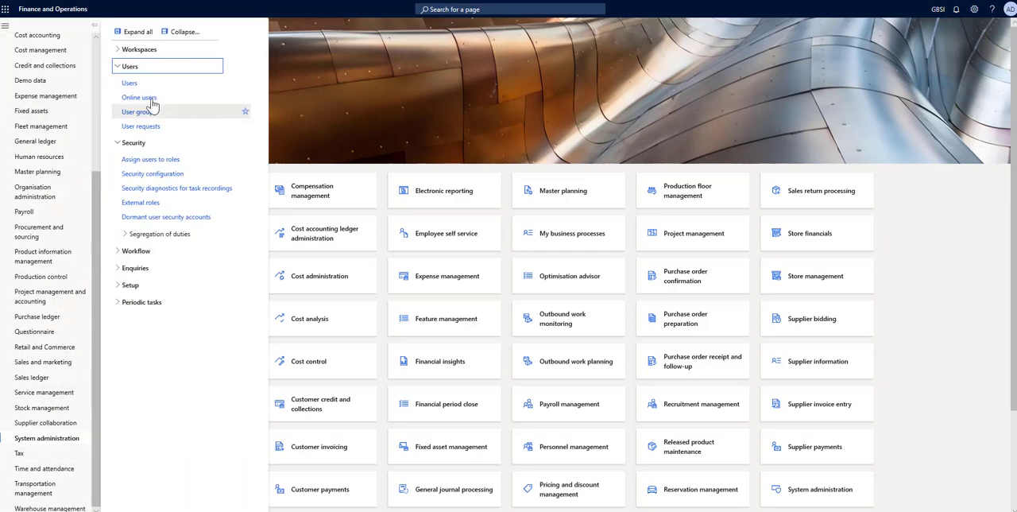
click(129, 84)
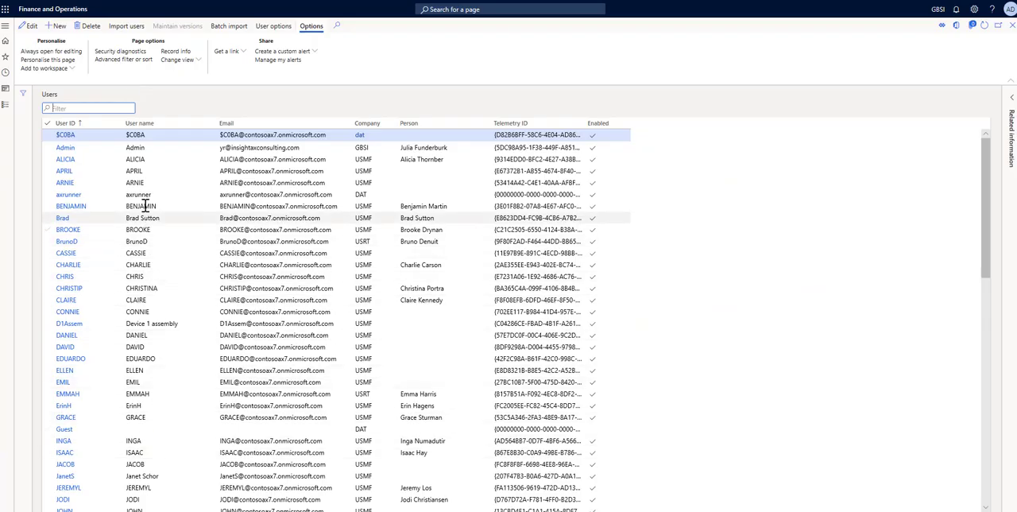
click(147, 159)
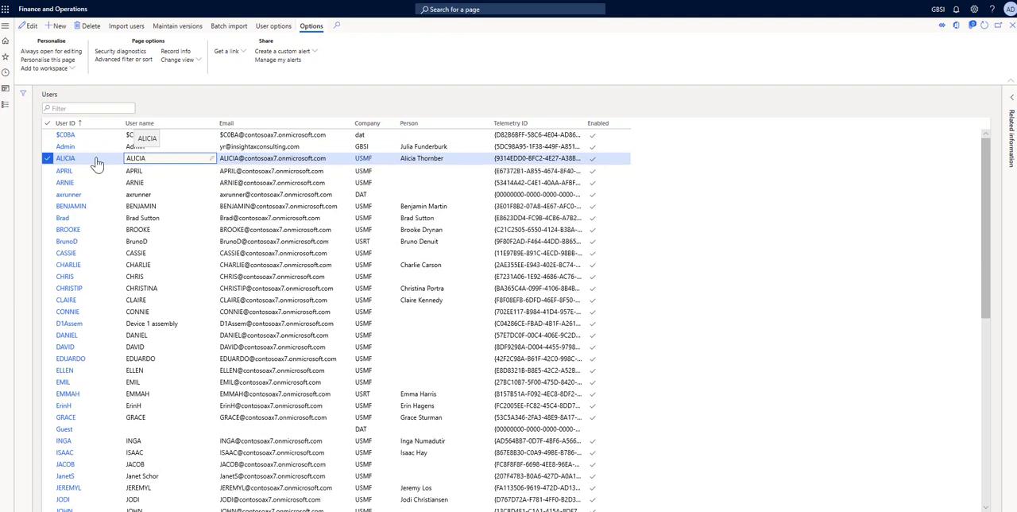
click(66, 159)
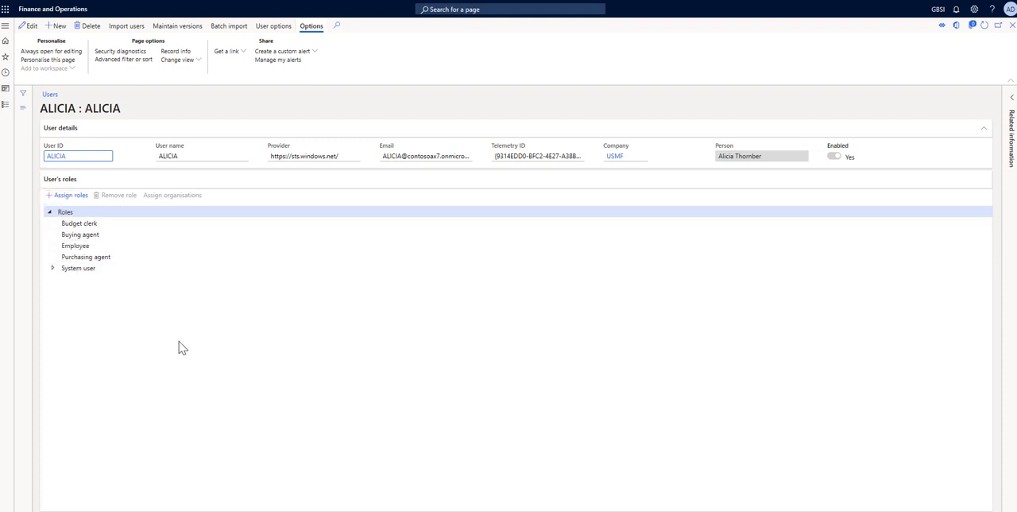
- Assign the Manager role to this user
click(68, 196)
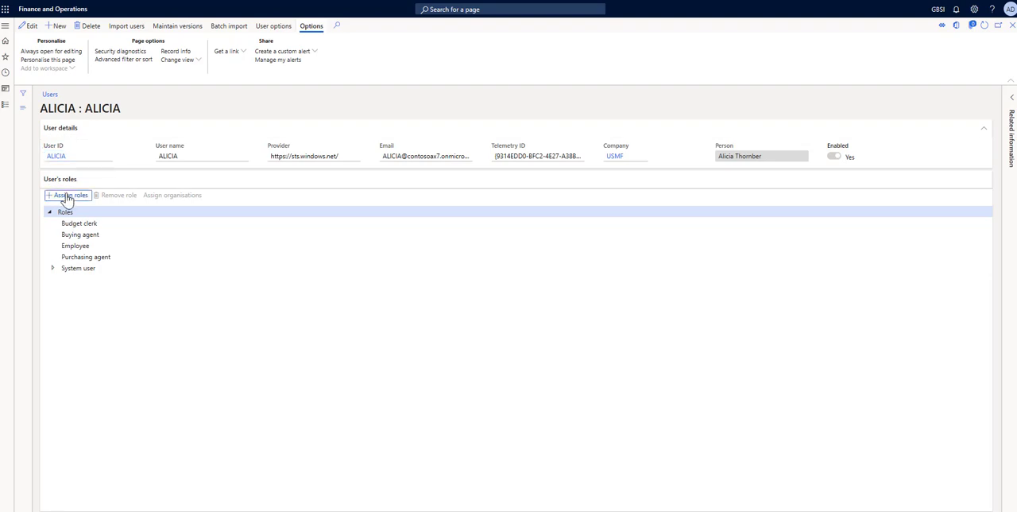
scroll(823, 301, down, 4)
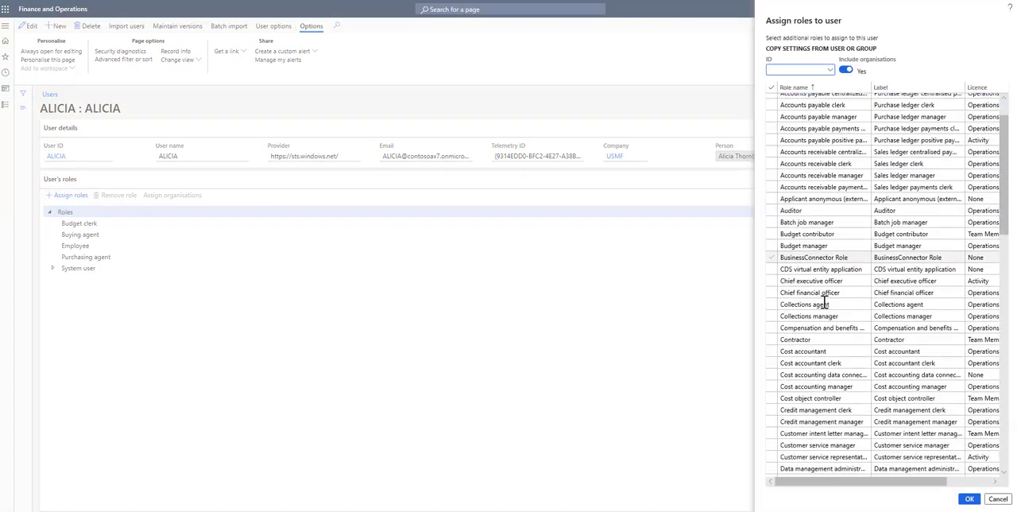
scroll(823, 302, down, 5)
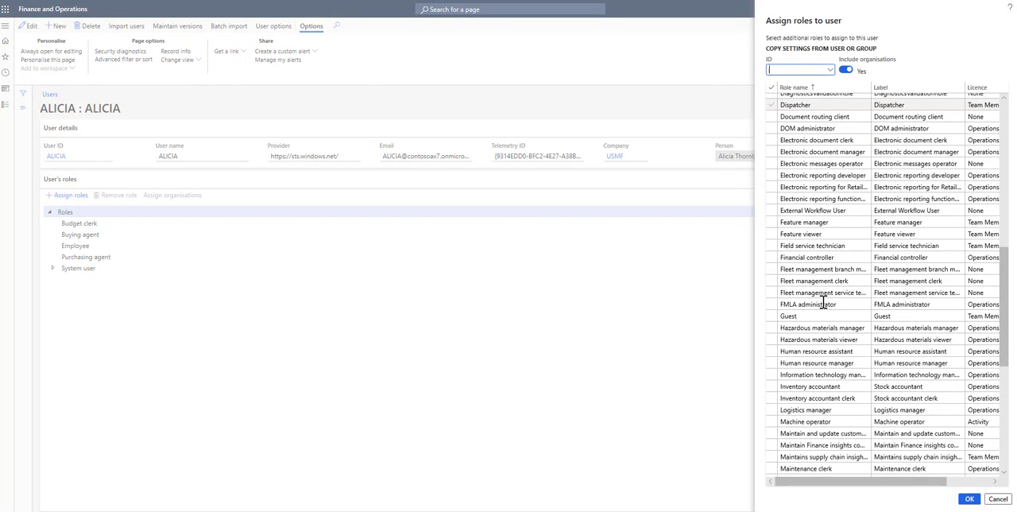
scroll(823, 303, down, 9)
click(815, 332)
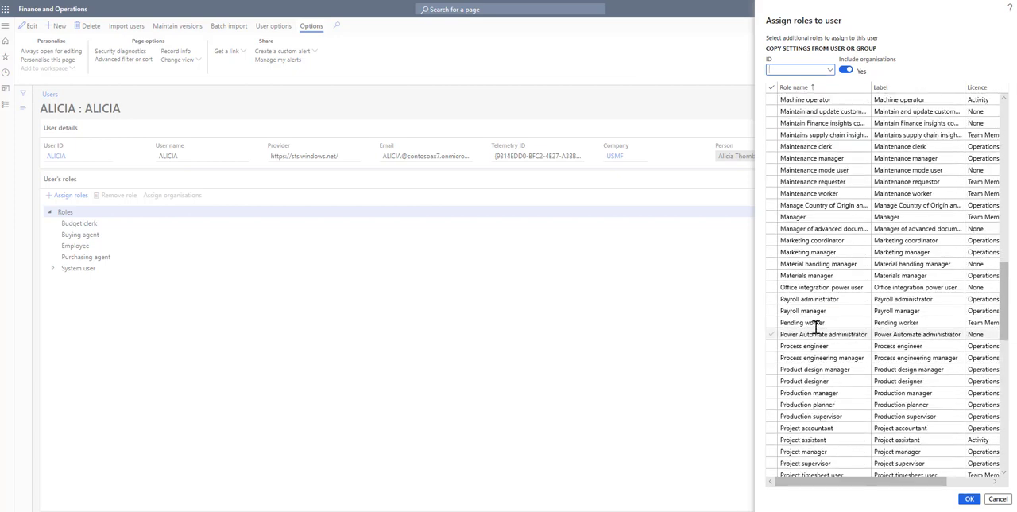
scroll(816, 322, up, 2)
click(819, 264)
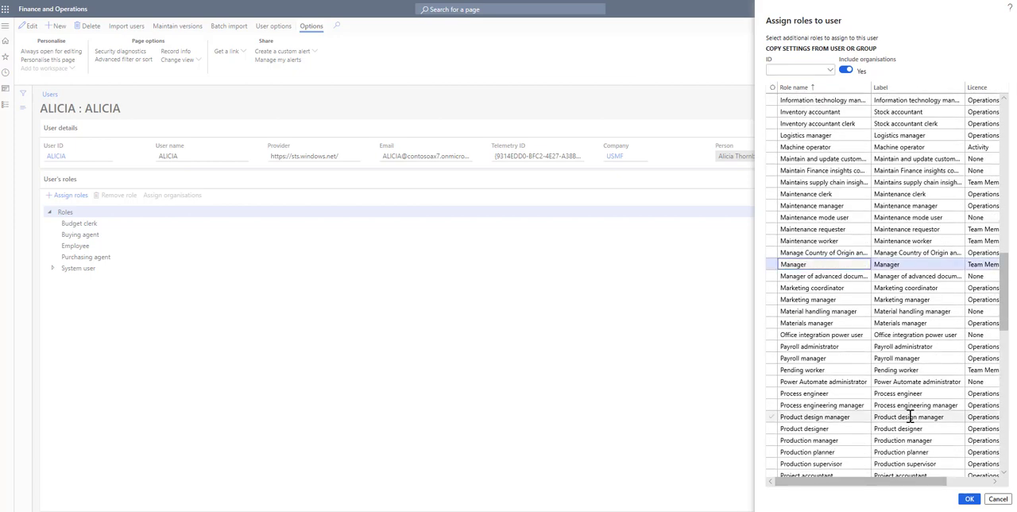
click(969, 498)
- Open the organisation assignment for the user's Manager role and set it to grant access to specific organisations individually
click(75, 256)
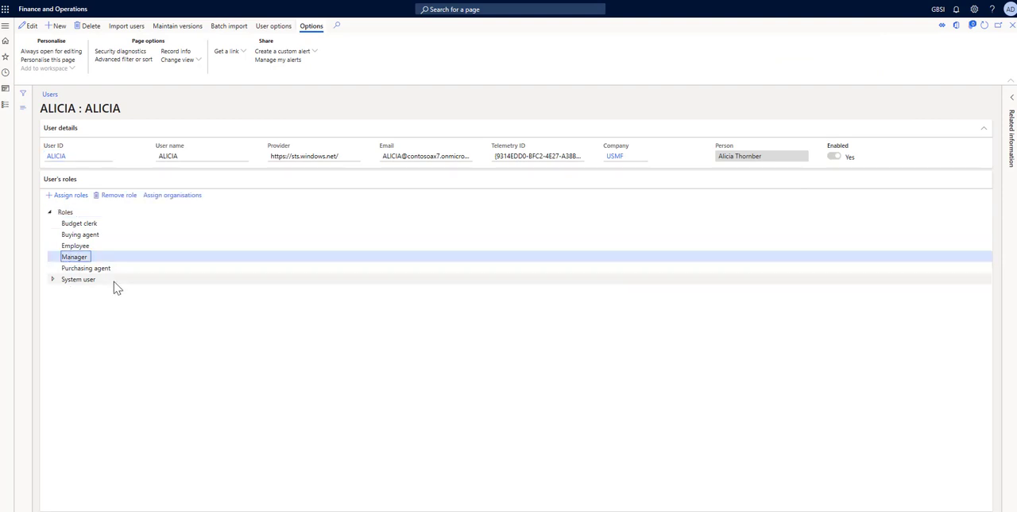
click(172, 197)
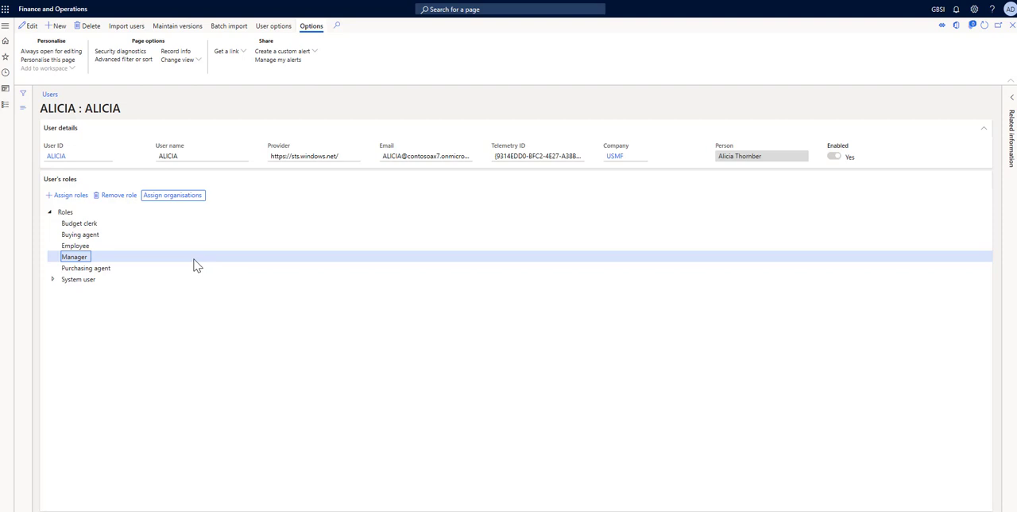
click(179, 200)
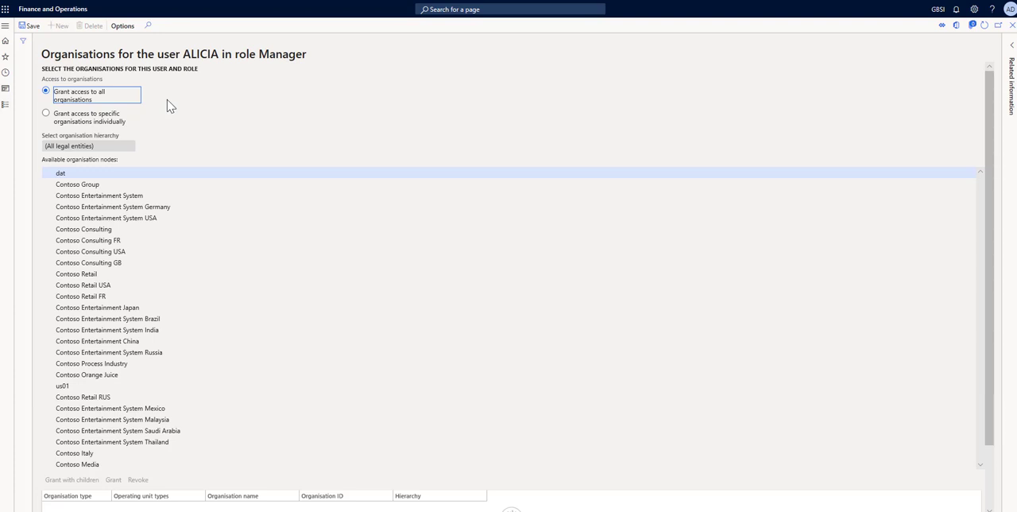
click(47, 116)
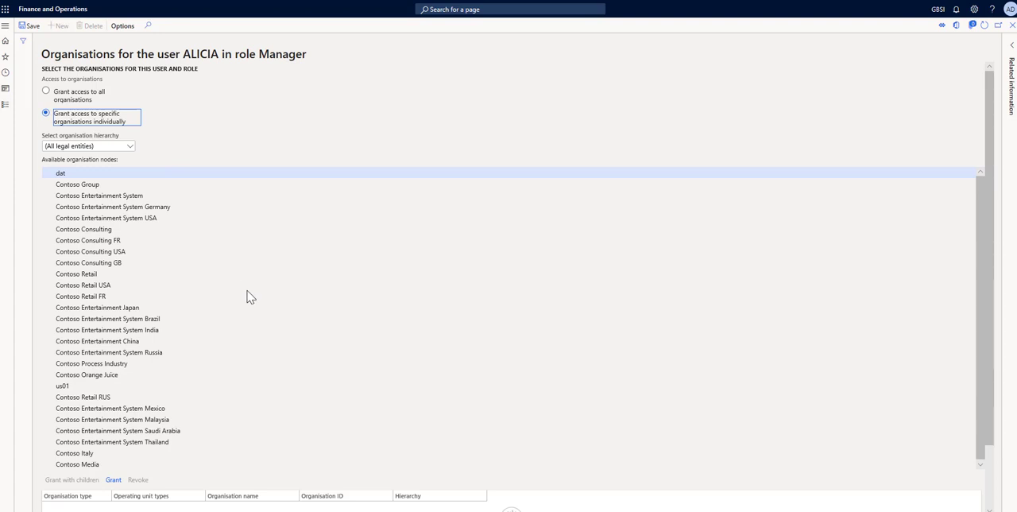
- Grant the Manager role access to Contoso Entertainment System USA, then save and close the organisation assignment
click(91, 242)
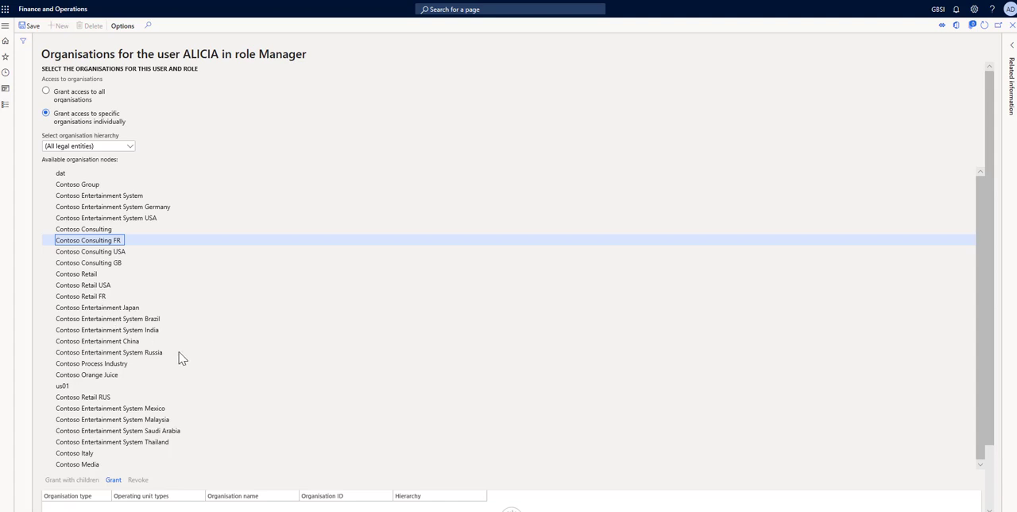
click(134, 218)
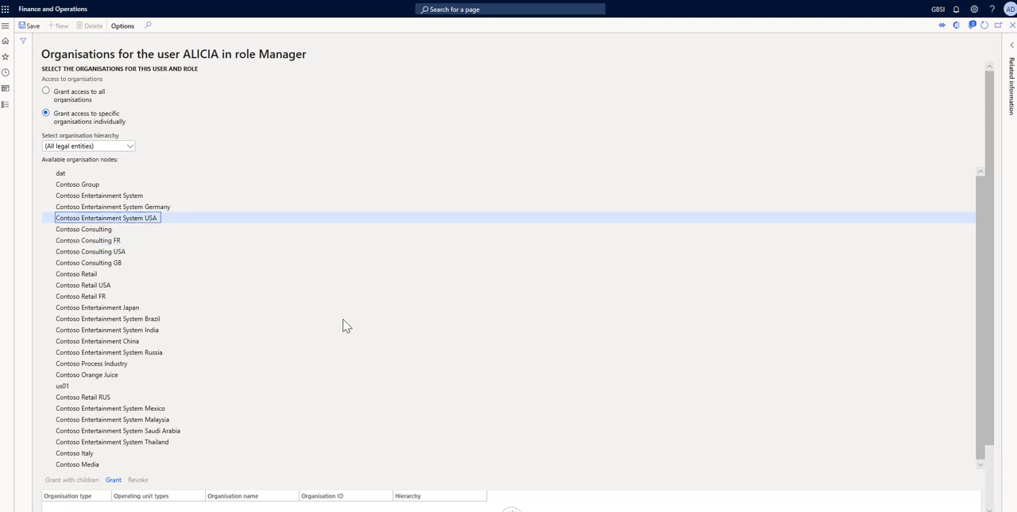
click(113, 481)
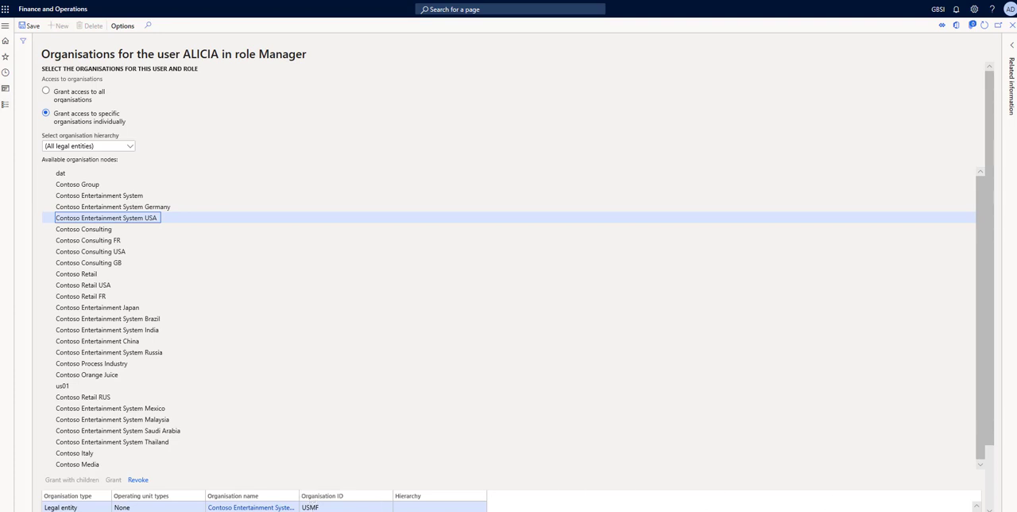
scroll(993, 437, down, 2)
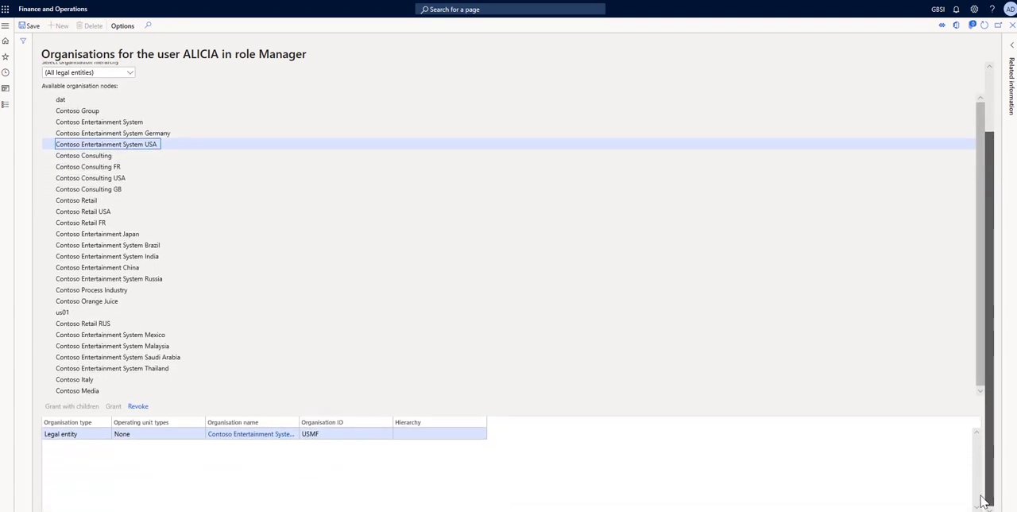
drag(986, 439, 985, 409)
click(27, 28)
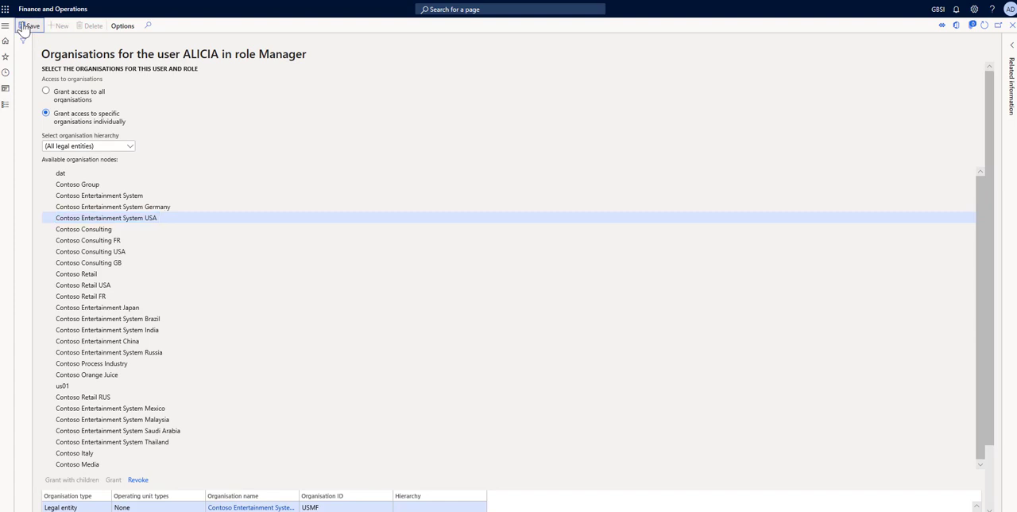
click(1012, 26)
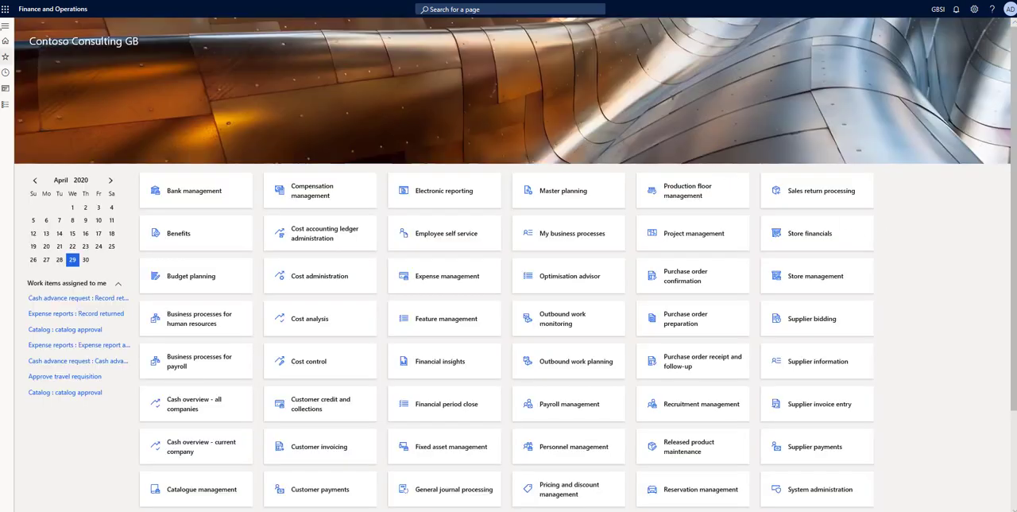
- Open Security configuration in System administration and list the duties of the Accountant role
click(6, 104)
scroll(80, 282, down, 3)
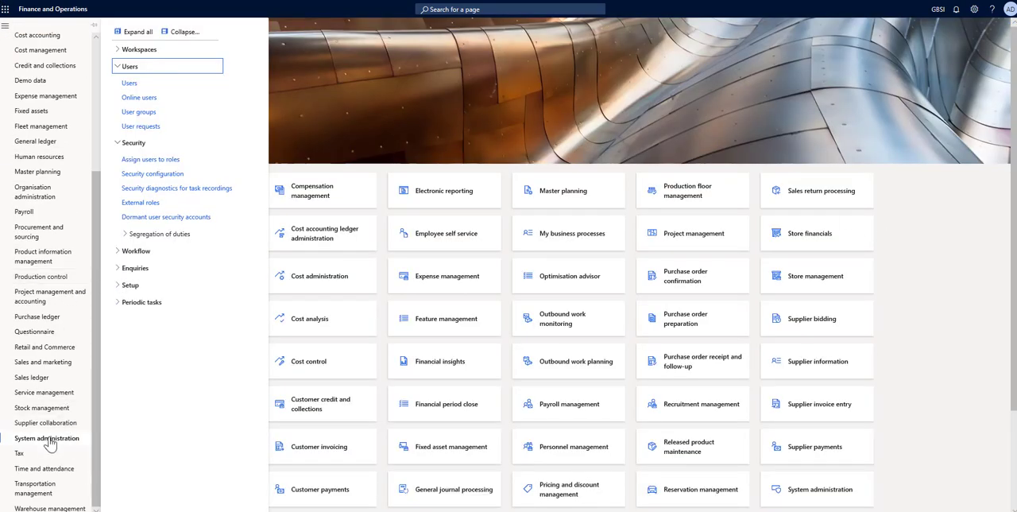
click(152, 174)
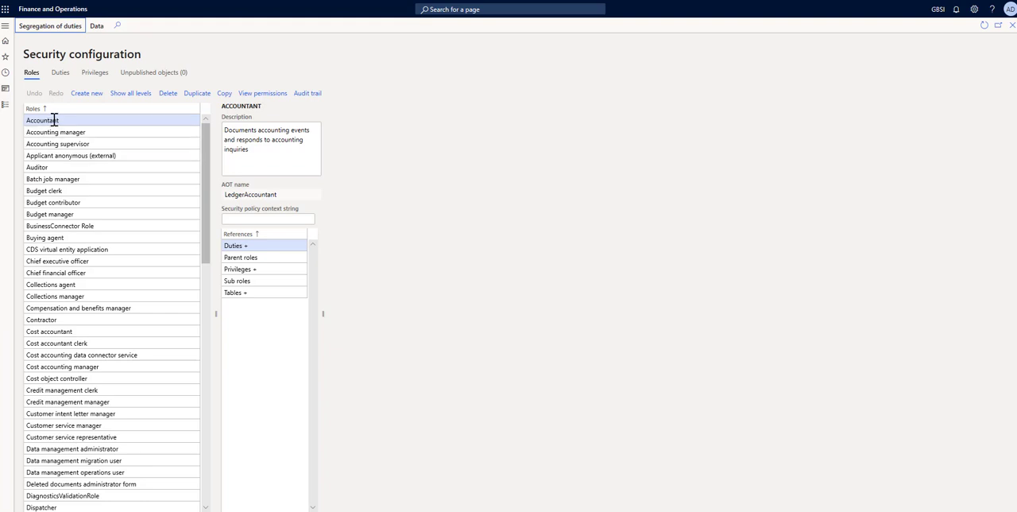
click(255, 245)
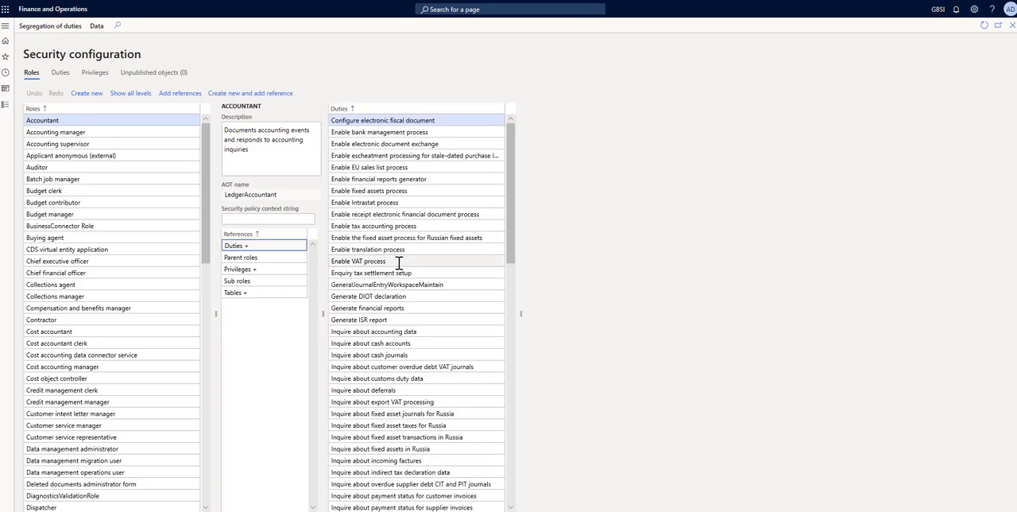
- Find the Maintain cash accounts duty of the Accountant role and list its privileges
scroll(399, 262, down, 15)
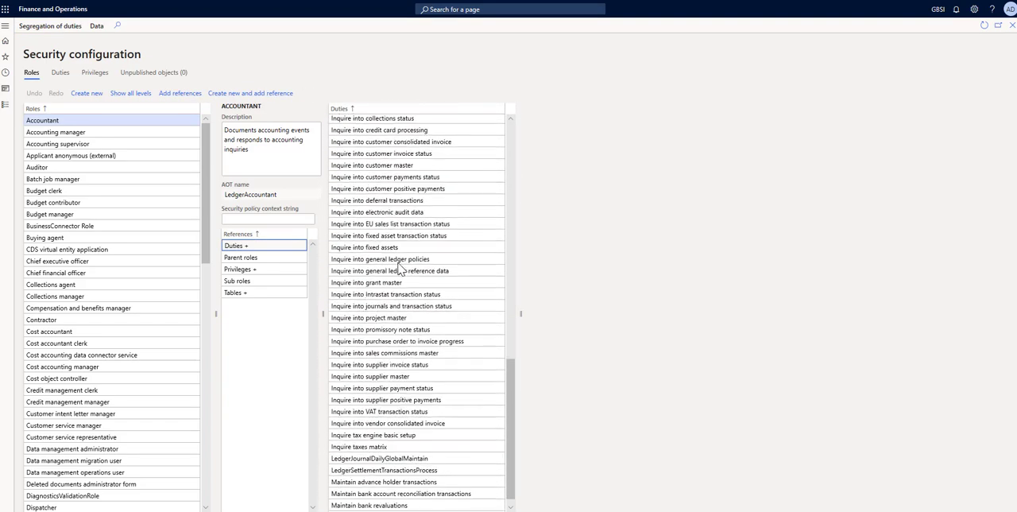
scroll(399, 266, down, 3)
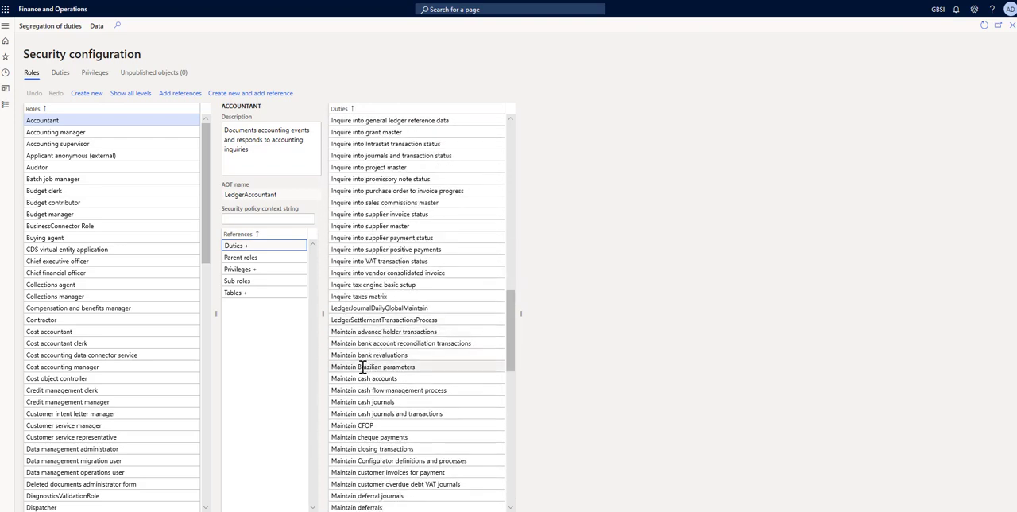
click(396, 380)
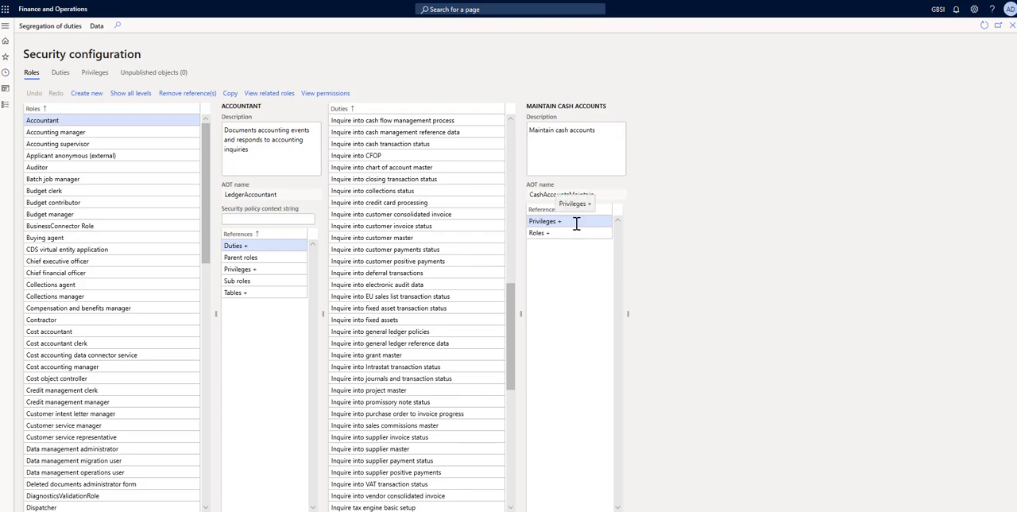
click(543, 221)
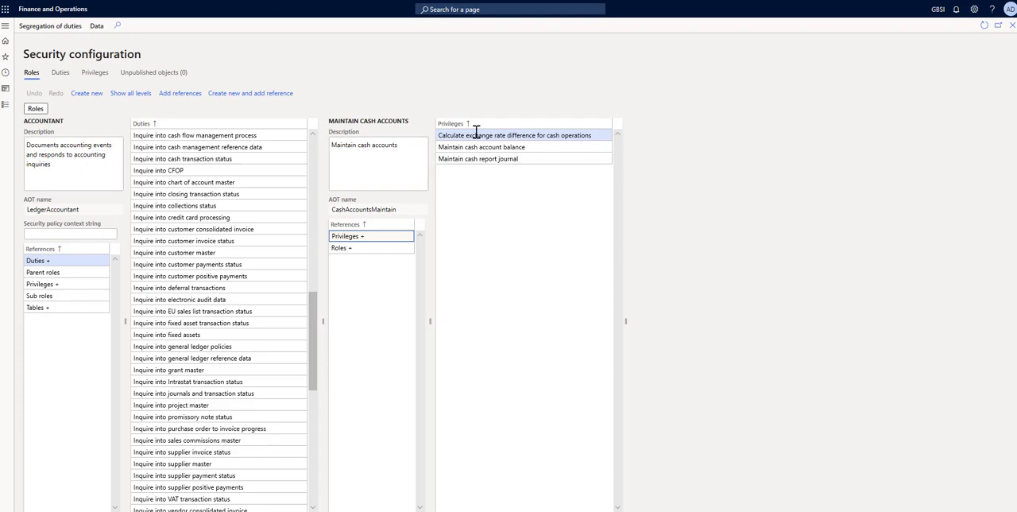
- View the RCashTableLastRevaluation display menu item's permissions in the Calculate exchange rate difference for cash operations privilege, then close Security configuration
click(495, 135)
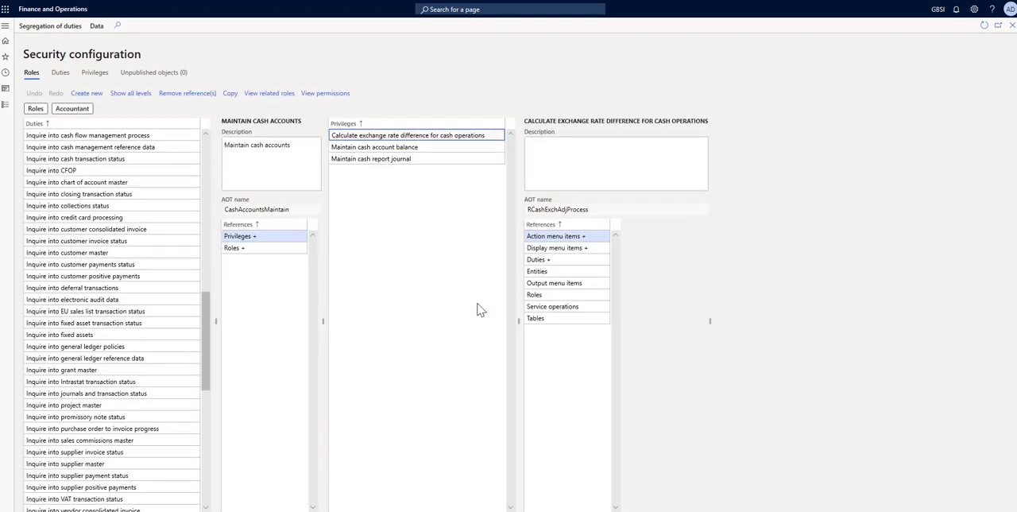
click(562, 249)
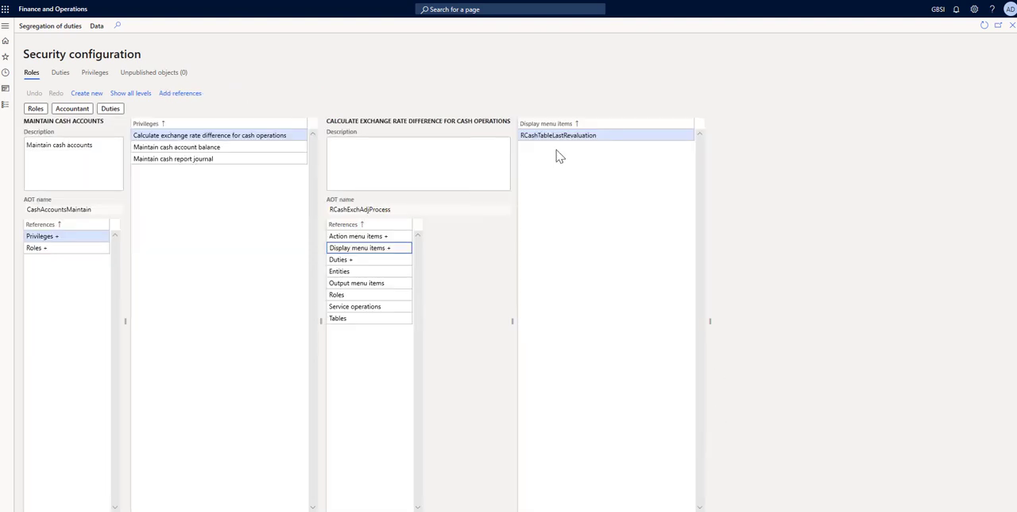
click(554, 135)
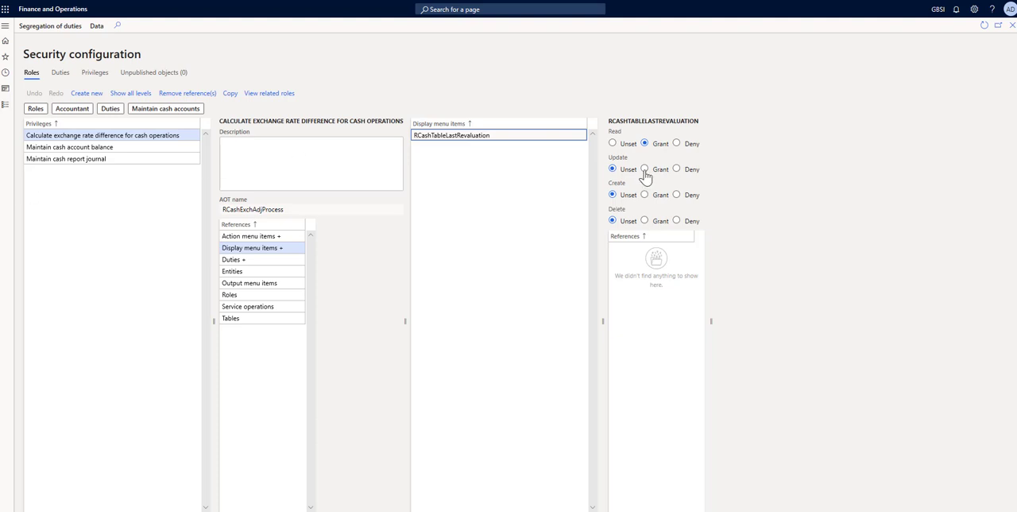
click(1012, 27)
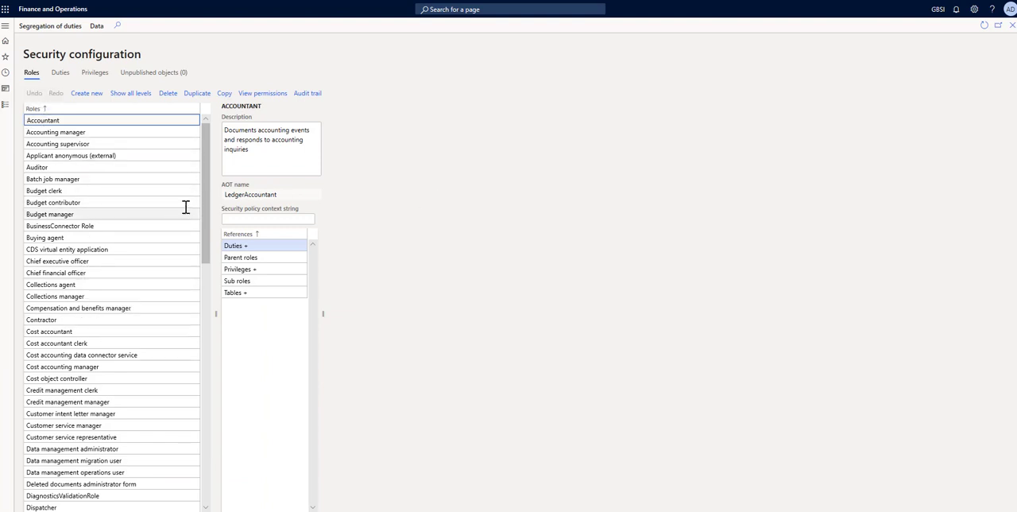
- Examine the AOT name of the Accountant role in Security configuration
click(228, 194)
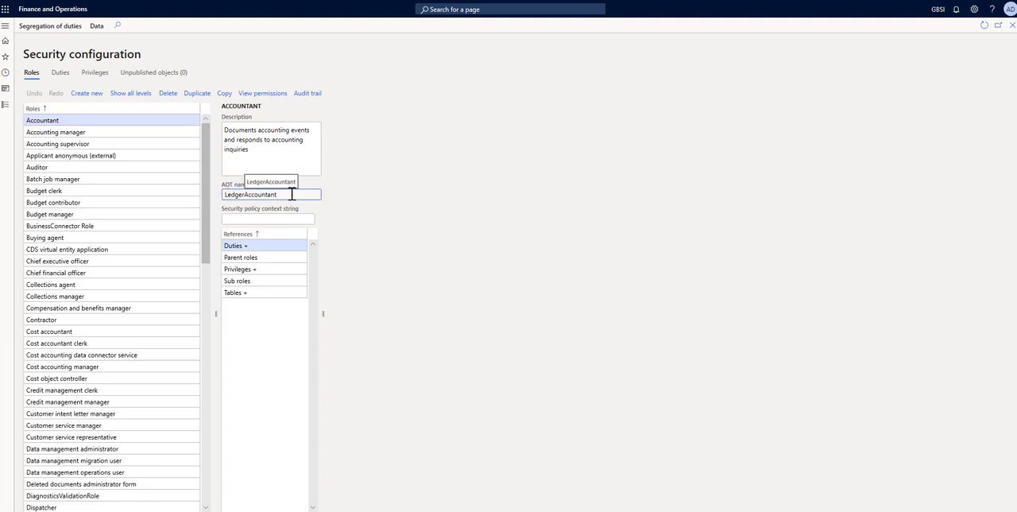
drag(291, 194, 226, 194)
click(226, 194)
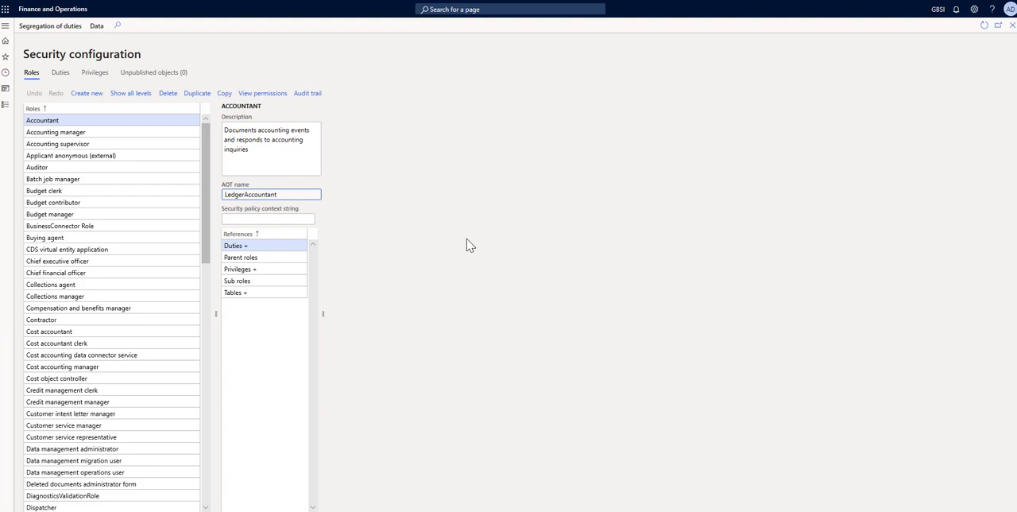
- Switch to Visual Studio and list the security roles under the AOT's Security node instead of the security privileges
mouse_move(192, 510)
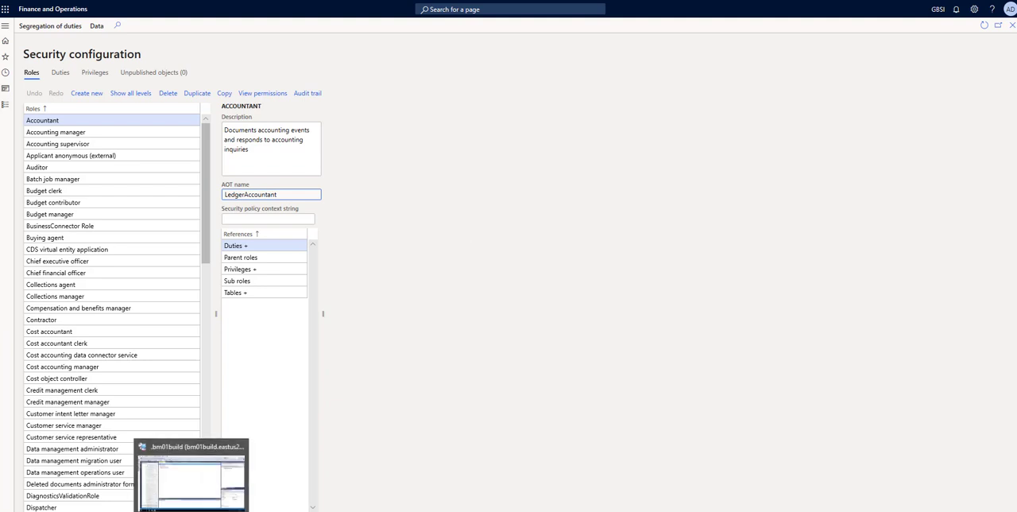
click(191, 478)
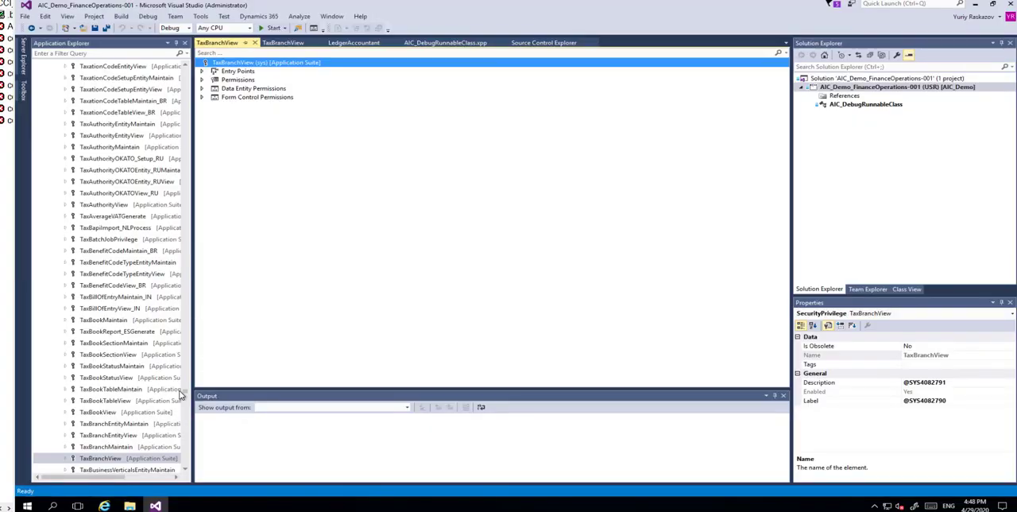
drag(183, 395, 159, 73)
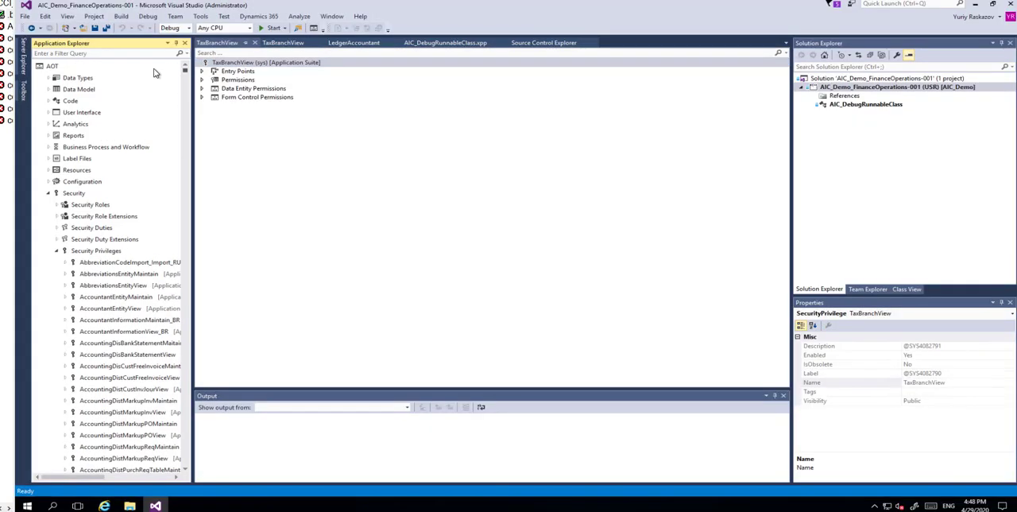
click(56, 252)
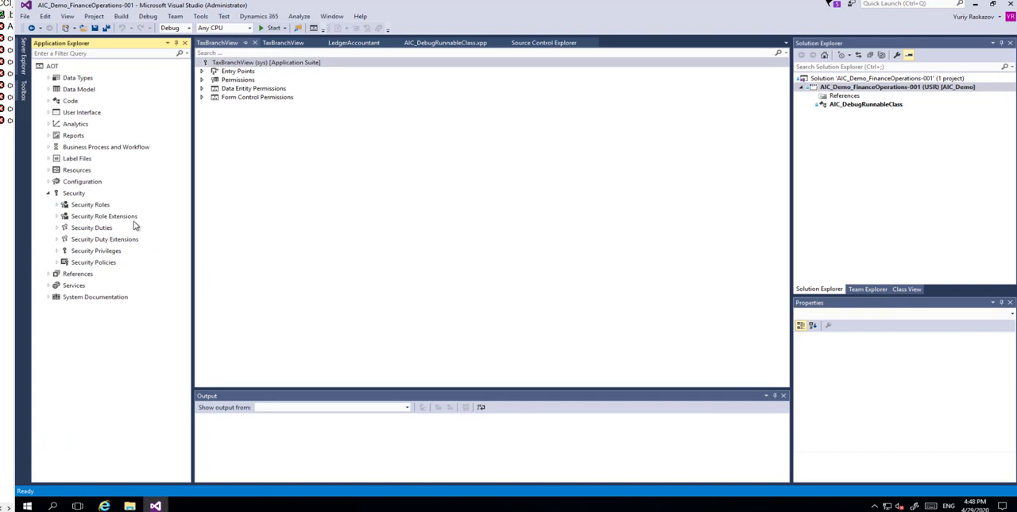
click(57, 205)
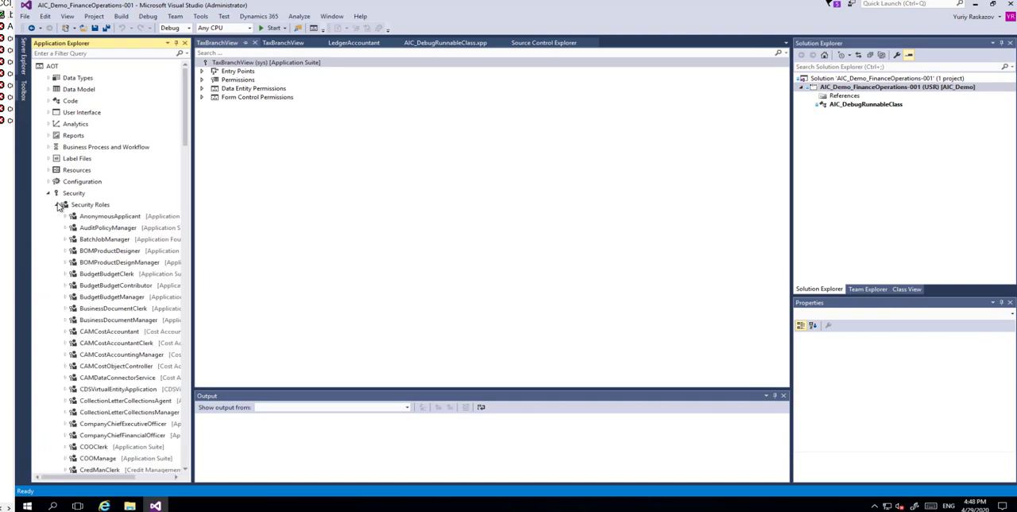
- Find the LedgerAccountant security role and open it in the designer to view its duties, including TaxBranchView
click(93, 217)
text(led)
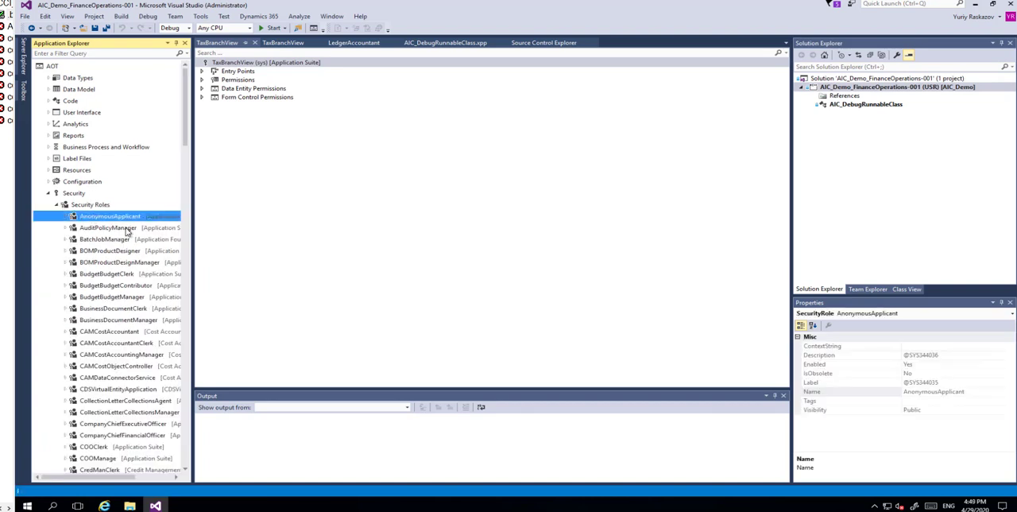
text(geracc)
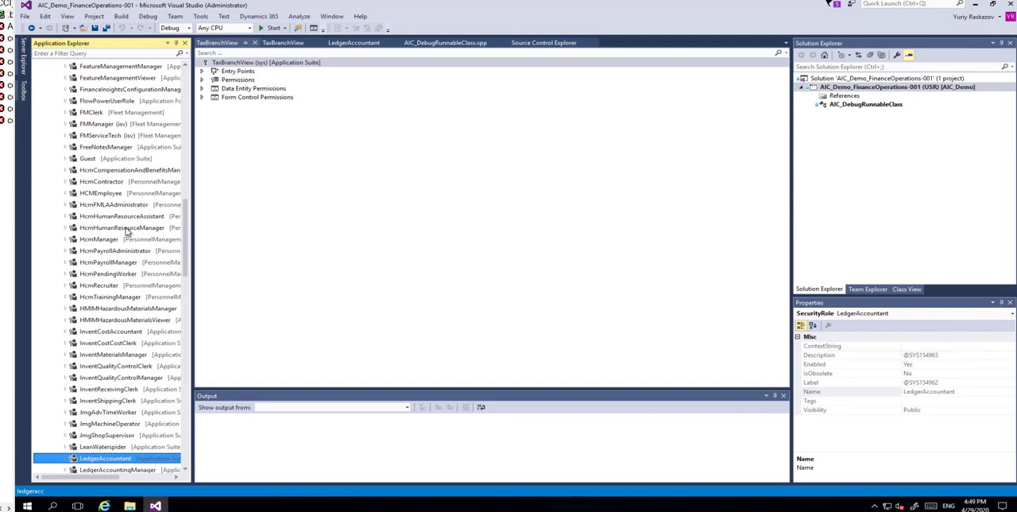
right_click(125, 460)
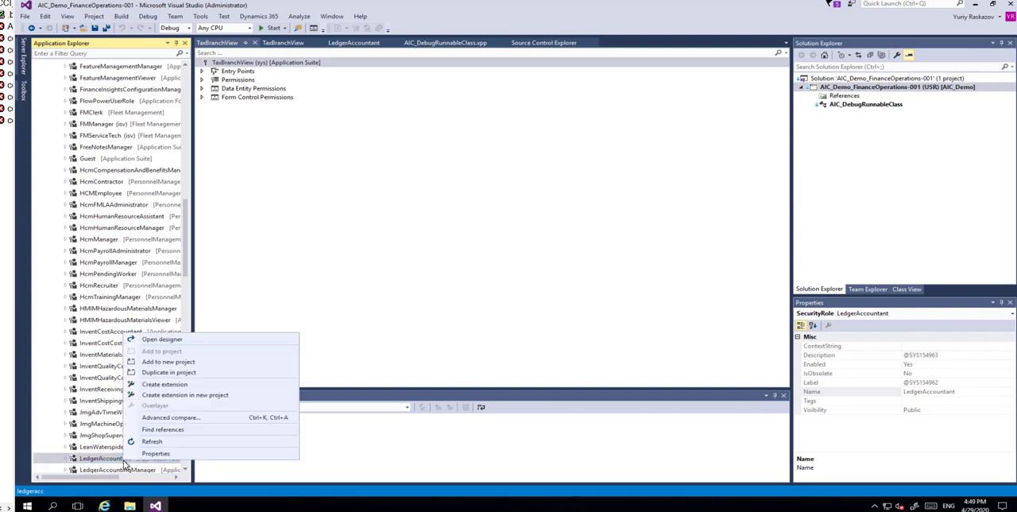
click(162, 340)
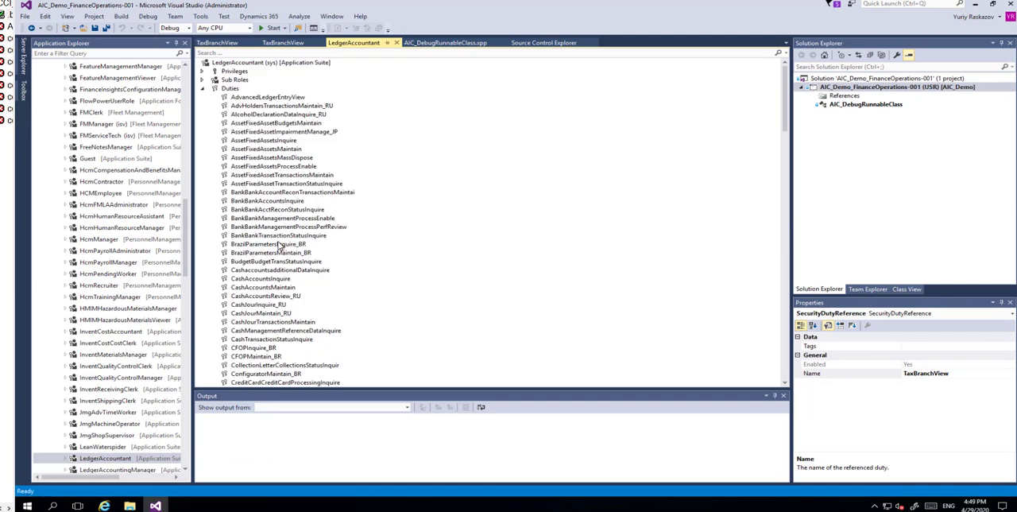
scroll(280, 245, down, 20)
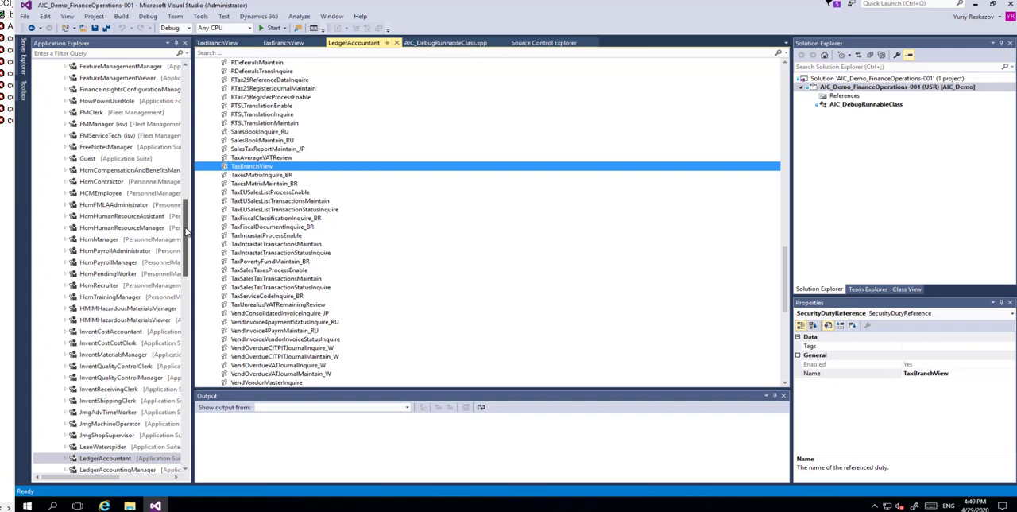
- Find the TaxBranchView duty among the AOT's security duties and open it in the designer to view its privileges
drag(186, 228, 186, 72)
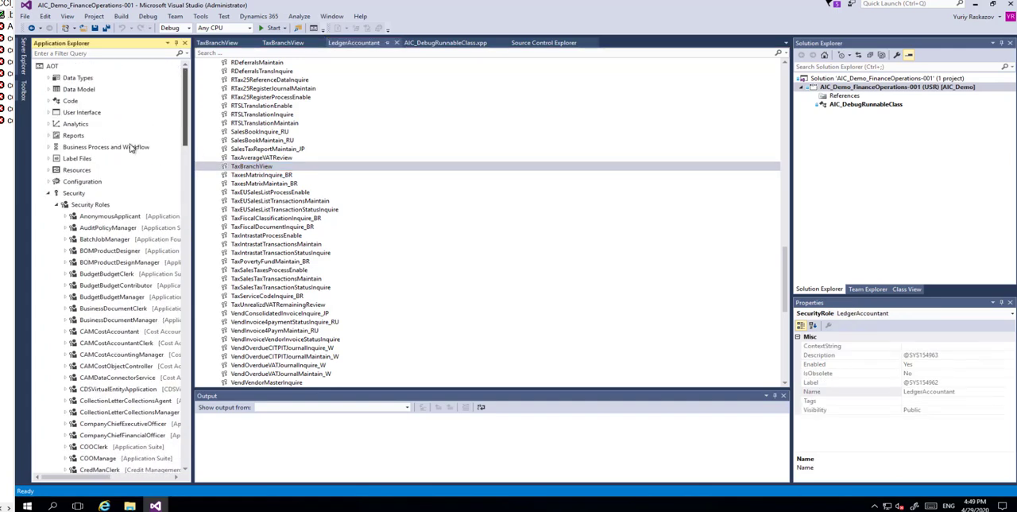
click(56, 205)
click(64, 215)
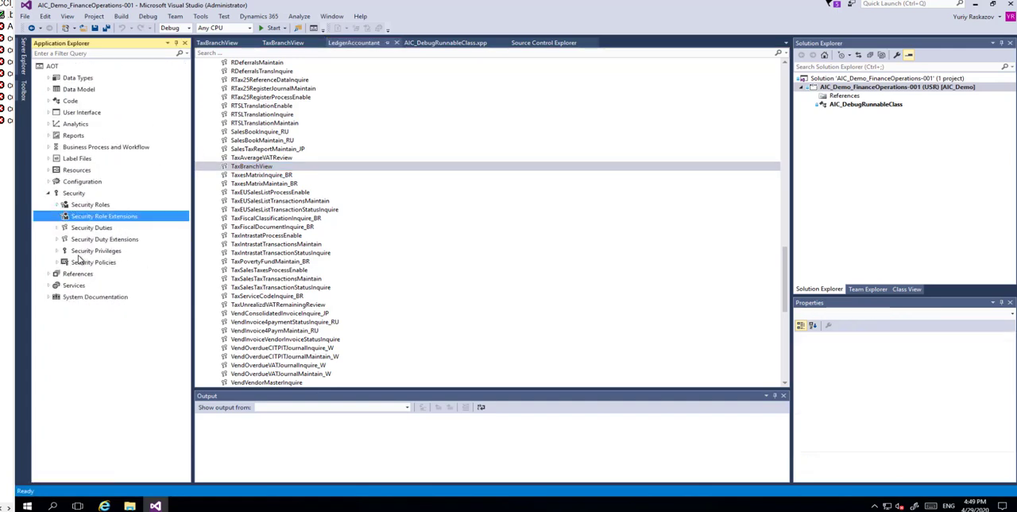
click(57, 228)
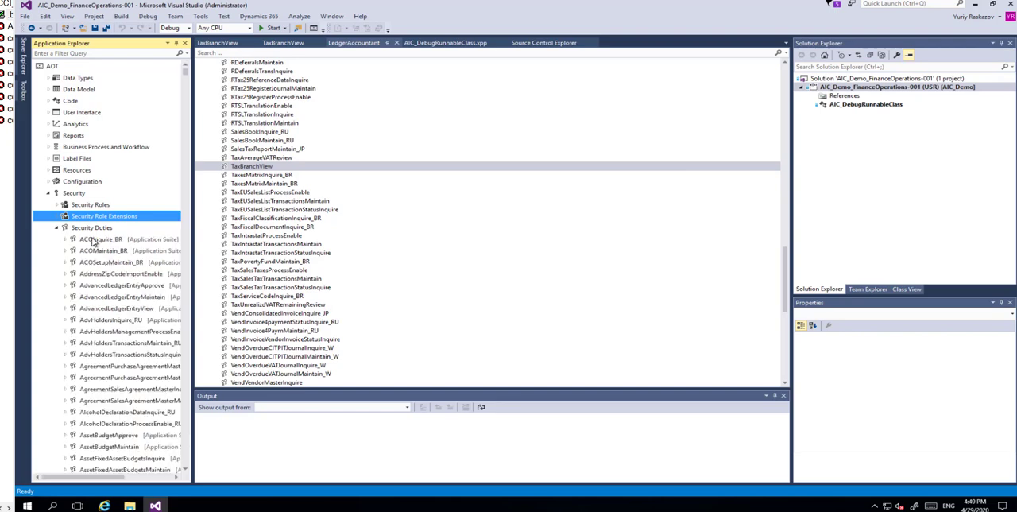
click(99, 240)
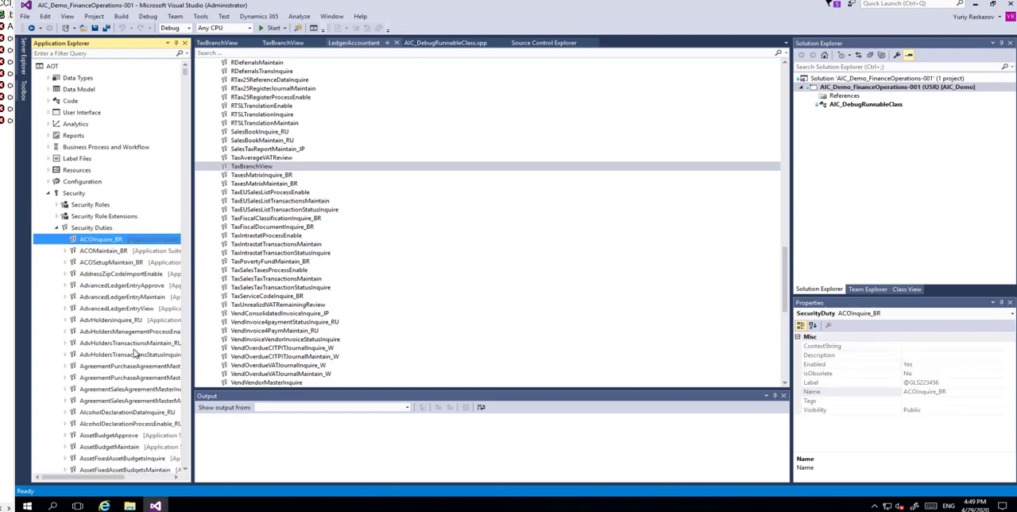
text(taxb)
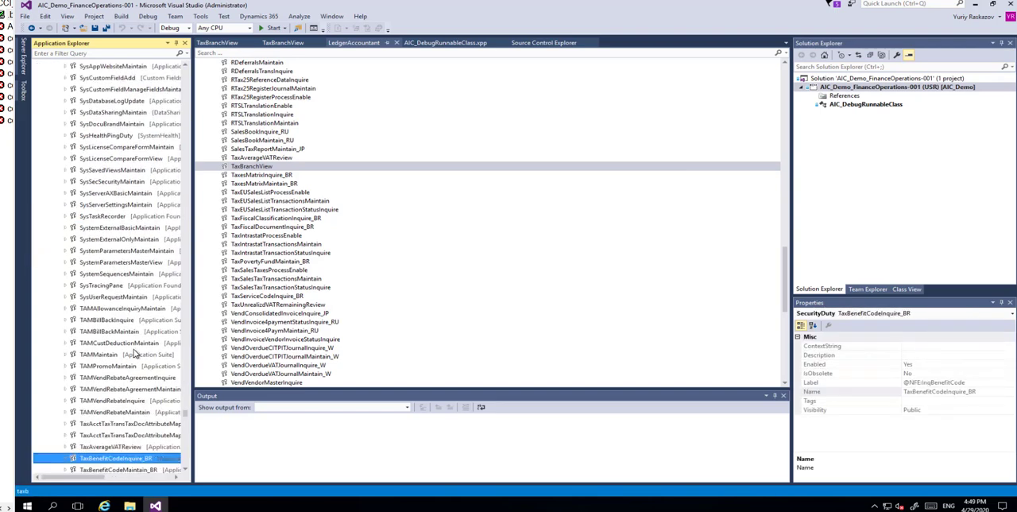
text(ranc)
click(106, 471)
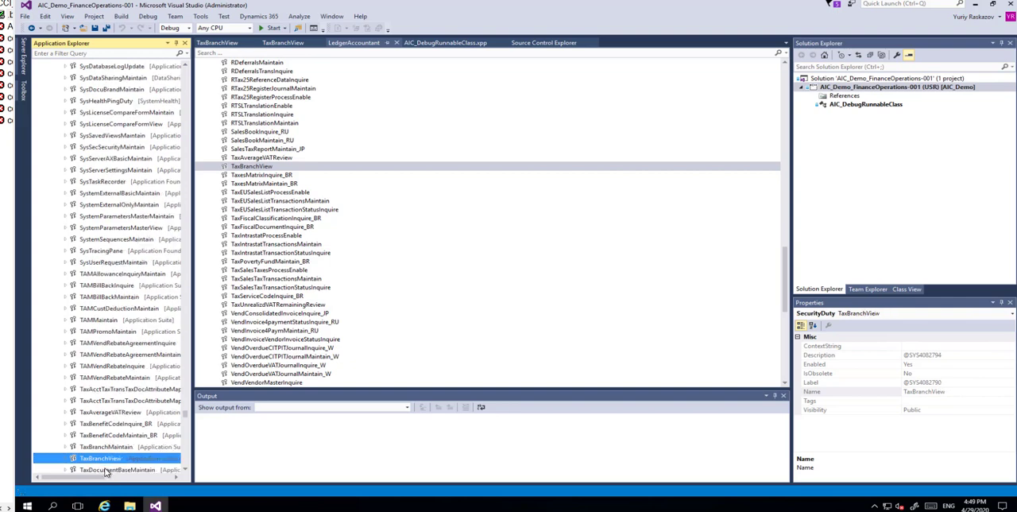
right_click(107, 471)
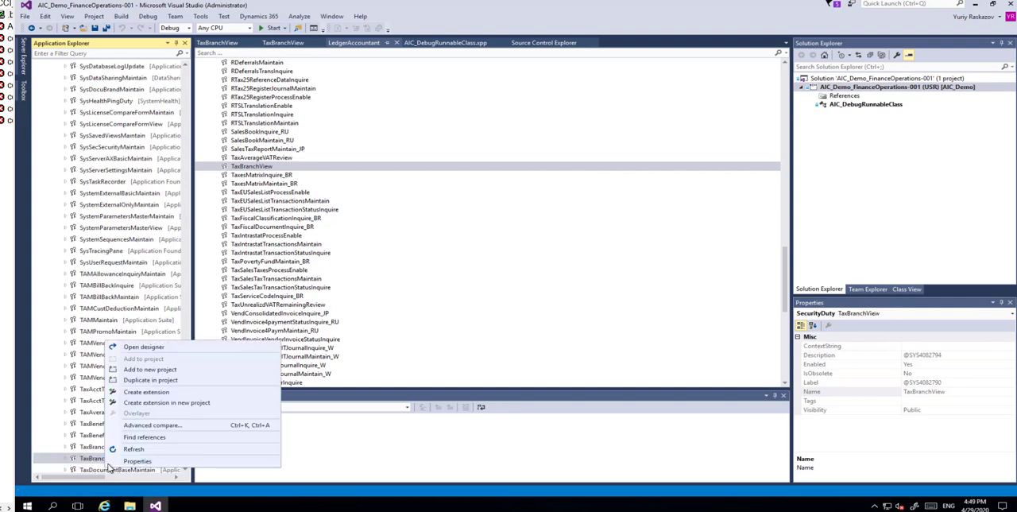
click(155, 350)
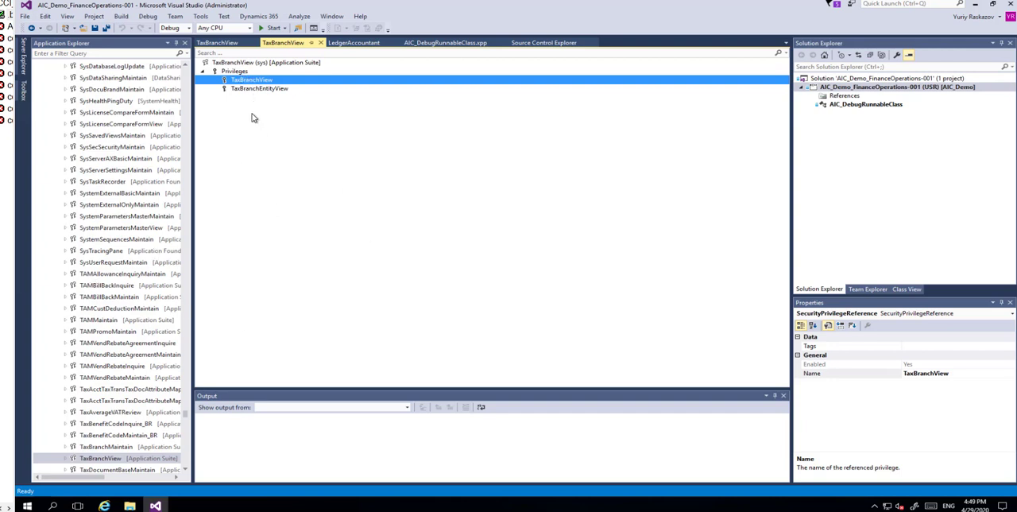
- View the TaxBranchView privilege's entry points and the properties of the LogisticsTaxBranchLocationSelect entry point
click(218, 43)
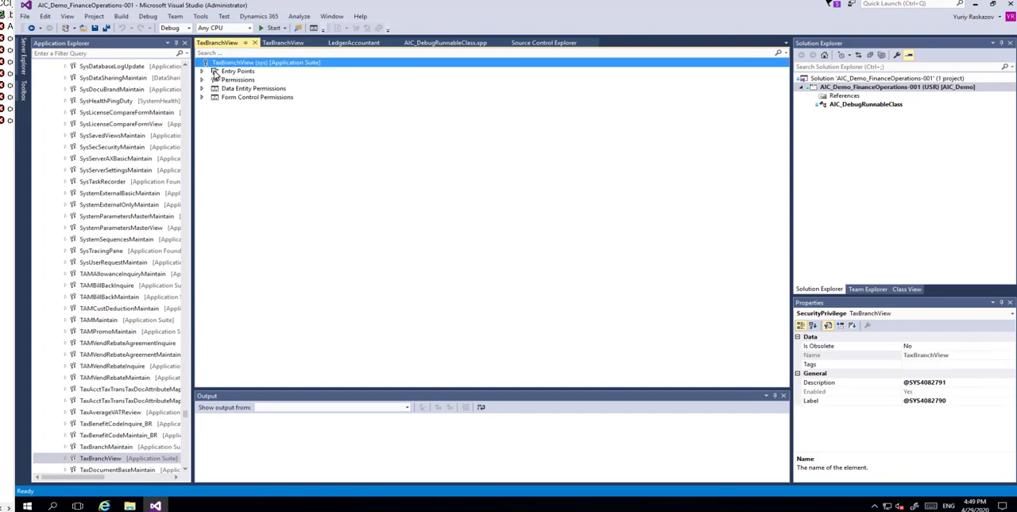
click(203, 71)
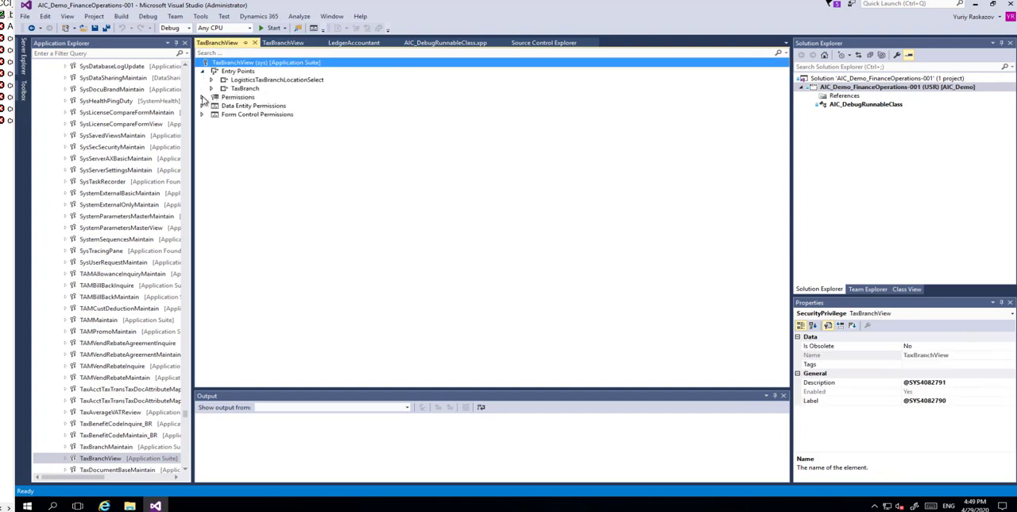
click(254, 79)
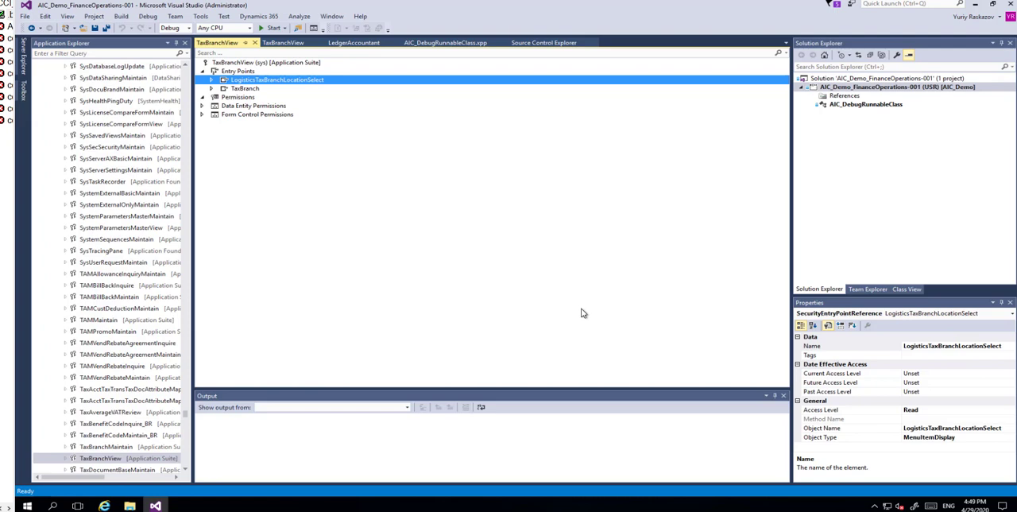
- Switch to Finance and Operations and run Verify compliance of user-role assignments from System administration's Segregation of duties
mouse_move(104, 506)
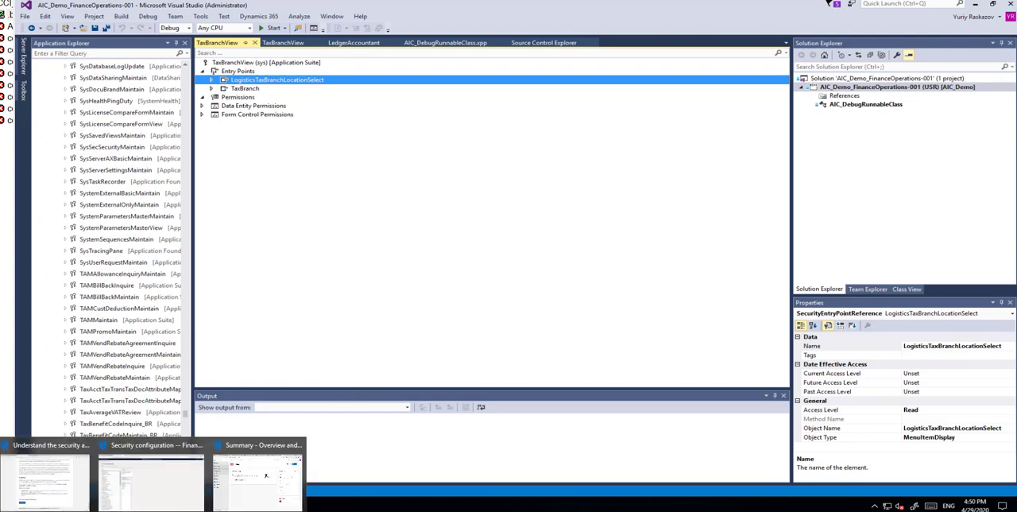
click(155, 483)
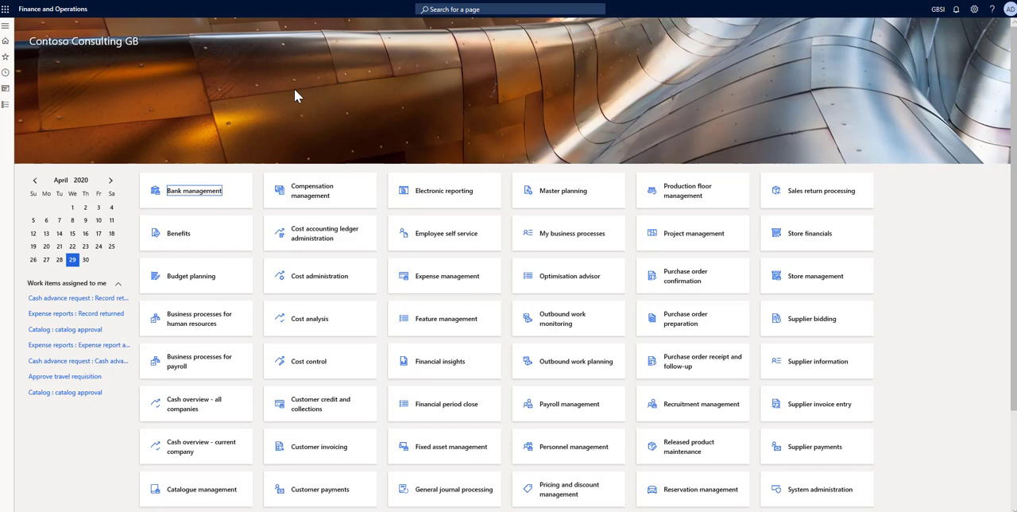
click(5, 25)
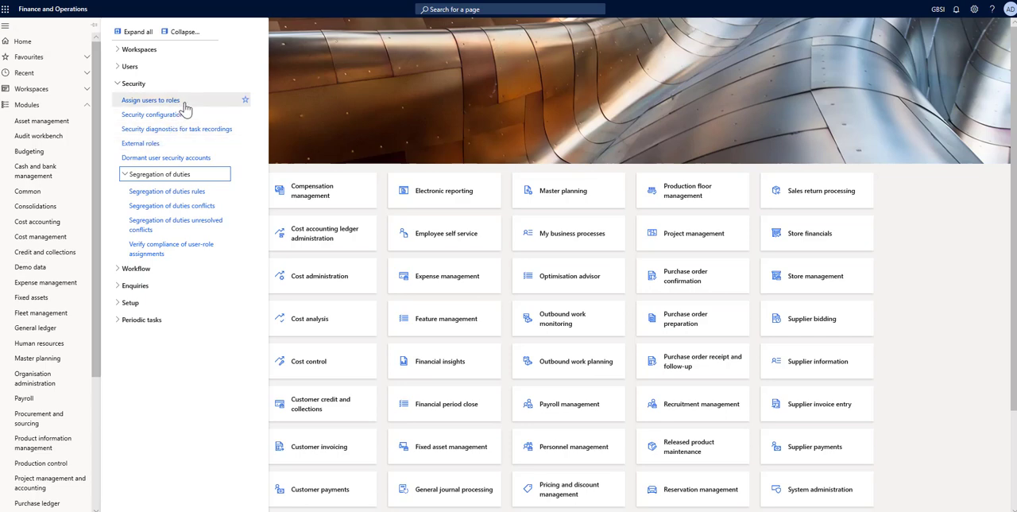
click(157, 193)
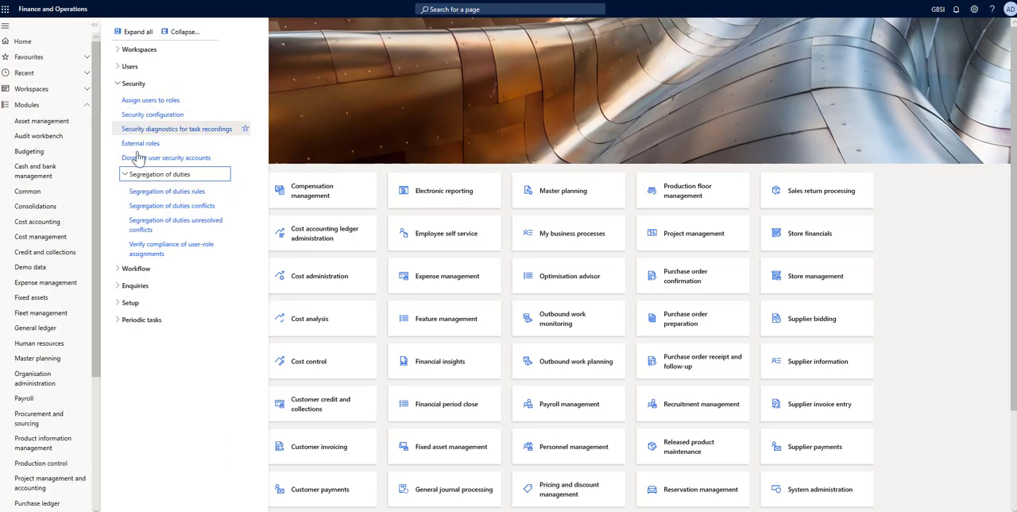
click(145, 248)
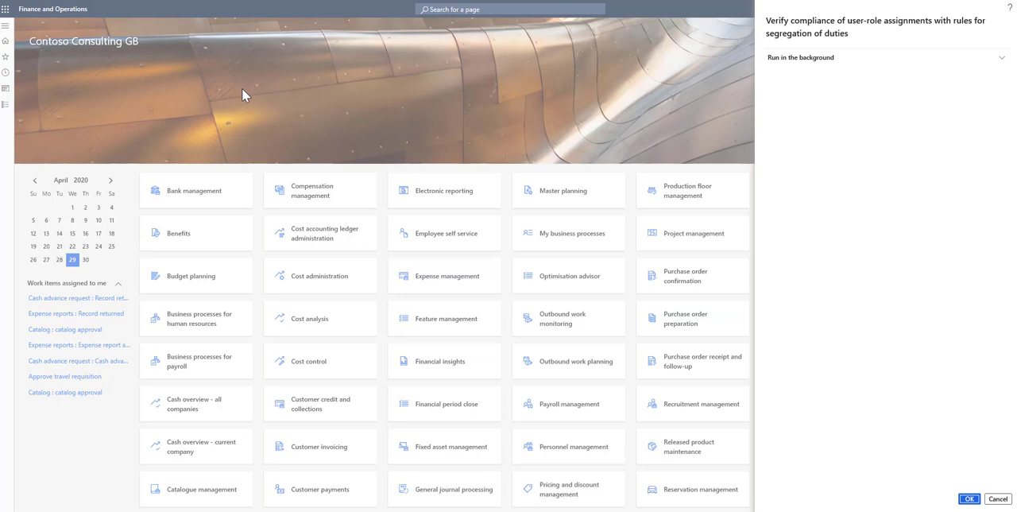
click(968, 499)
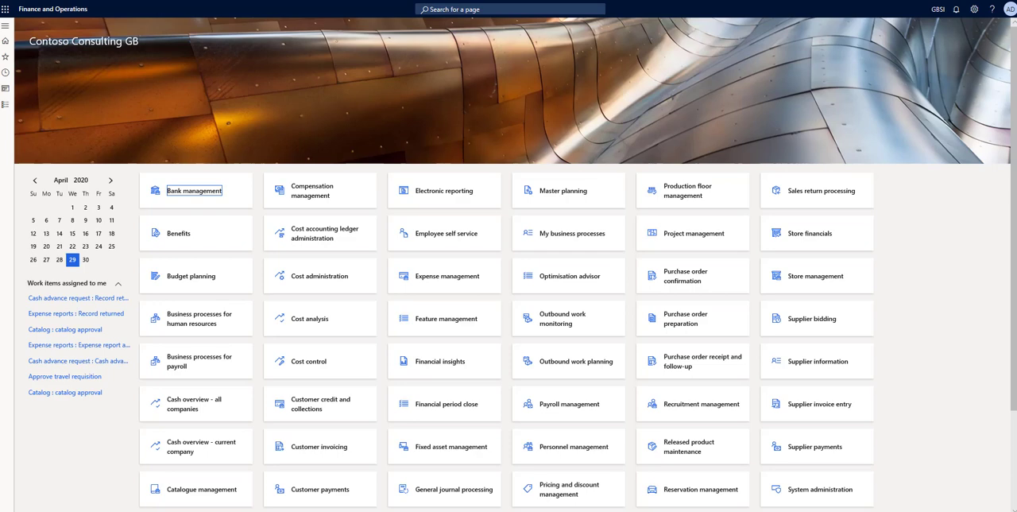
- Generate the User role assignments report from System administration's security enquiries
click(5, 25)
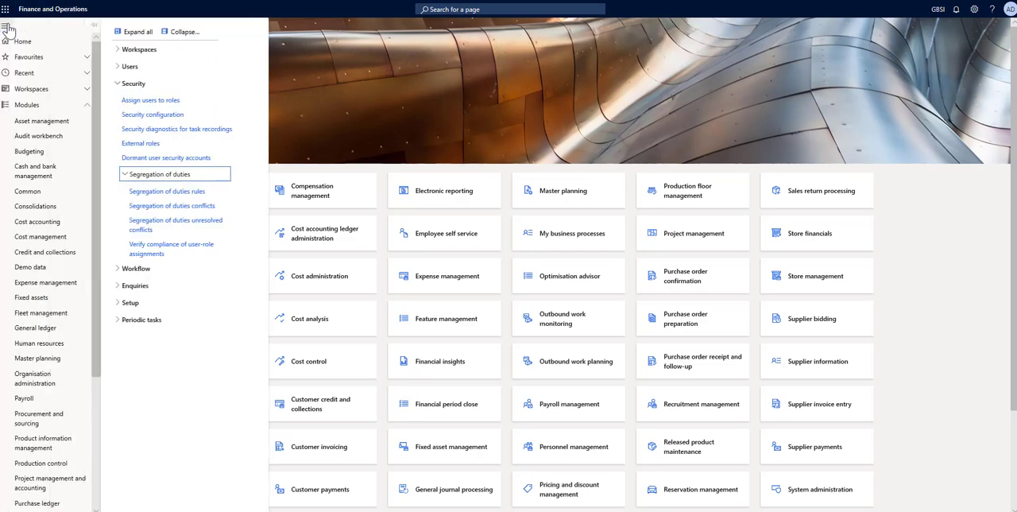
scroll(46, 276, down, 3)
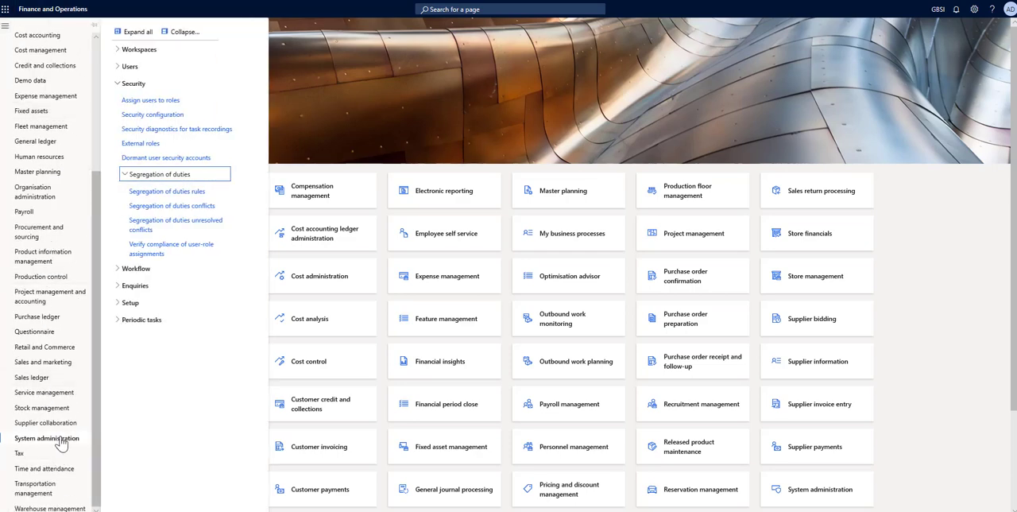
click(137, 286)
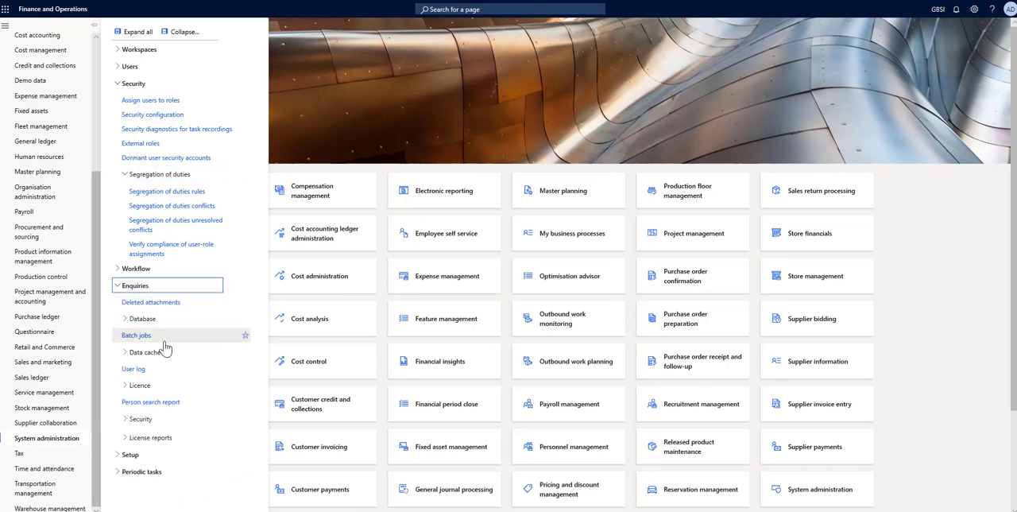
click(207, 422)
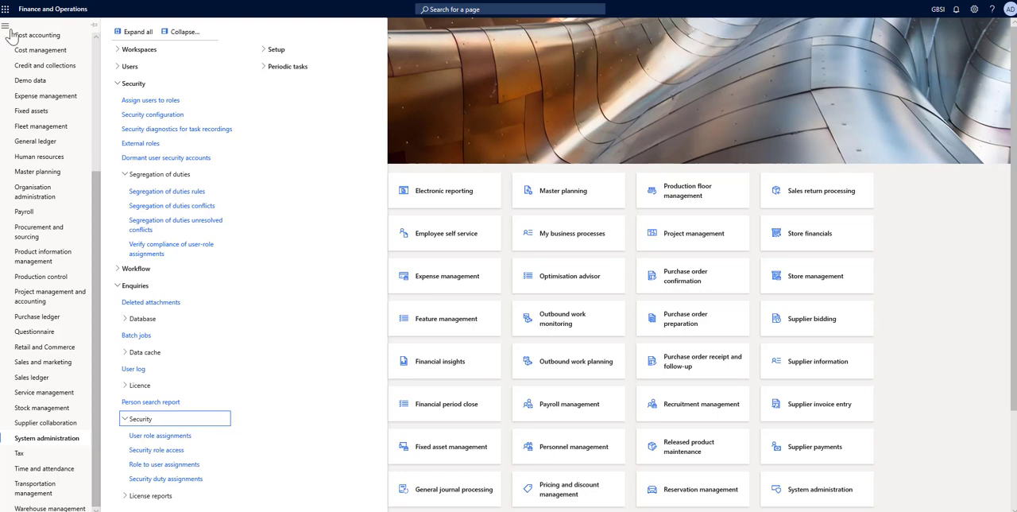
click(178, 437)
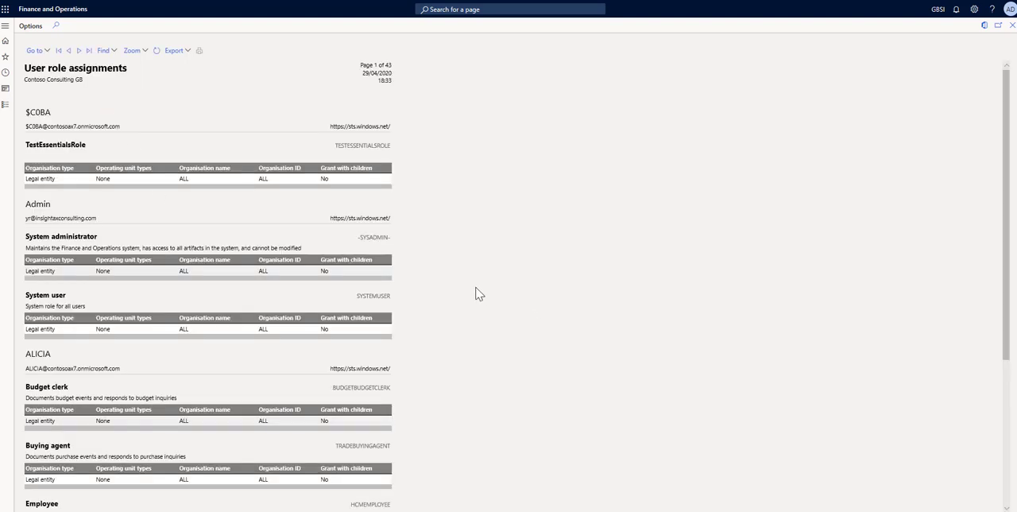
- Examine each user's assigned roles and organisation access in the User role assignments report
scroll(479, 293, down, 3)
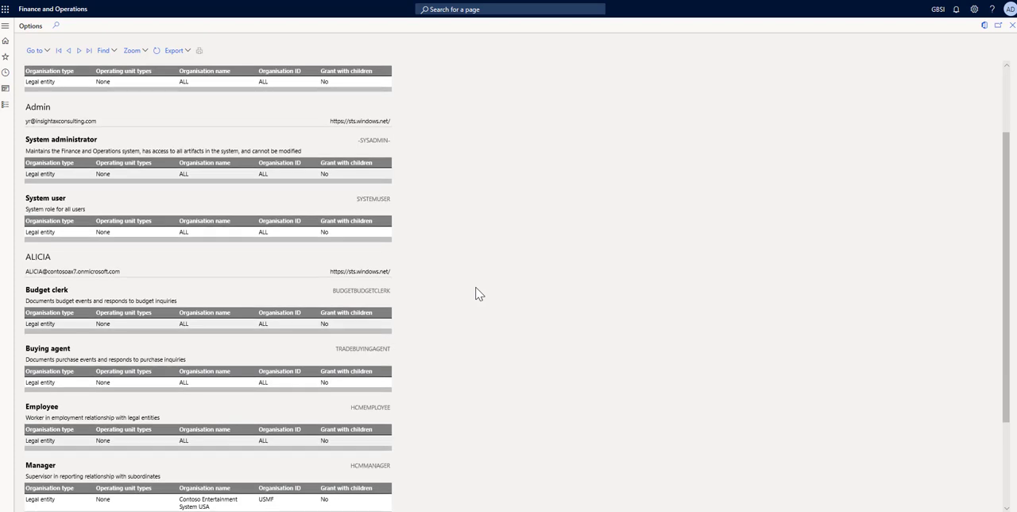
scroll(479, 294, up, 3)
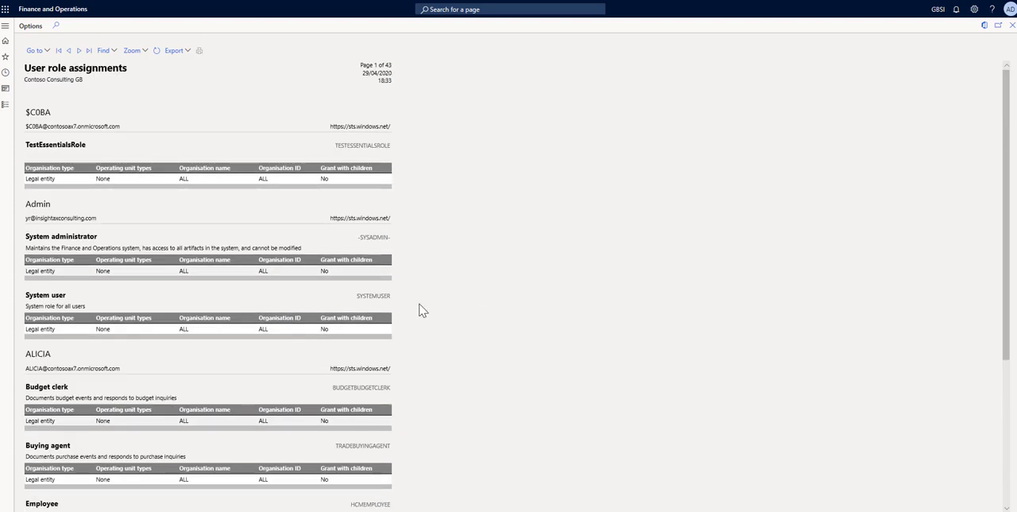
scroll(65, 274, down, 2)
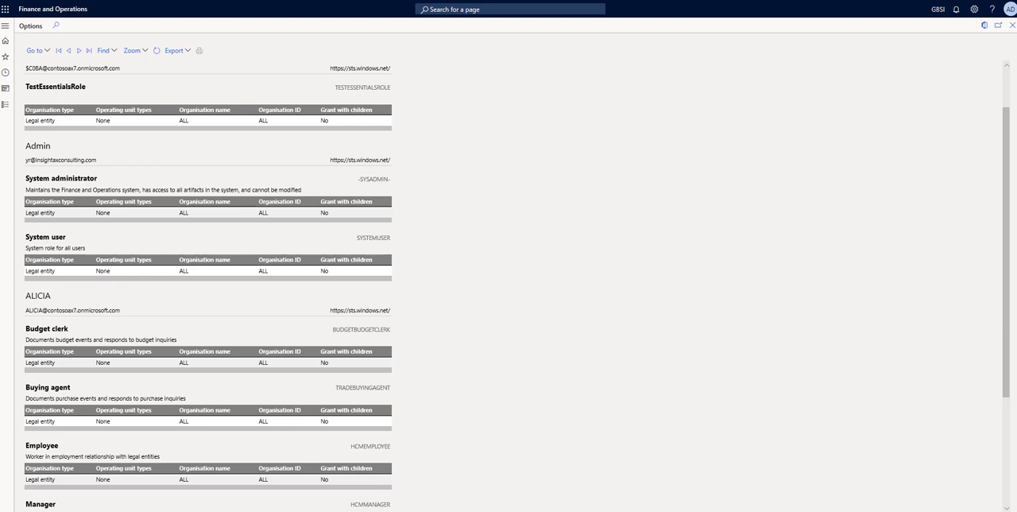
scroll(512, 277, up, 1)
scroll(512, 277, down, 2)
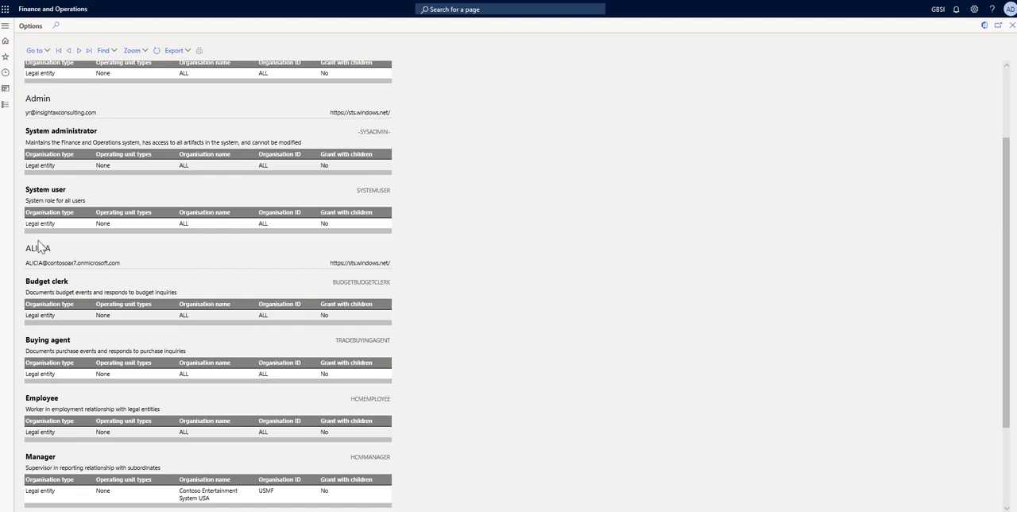
double_click(37, 248)
scroll(401, 362, down, 3)
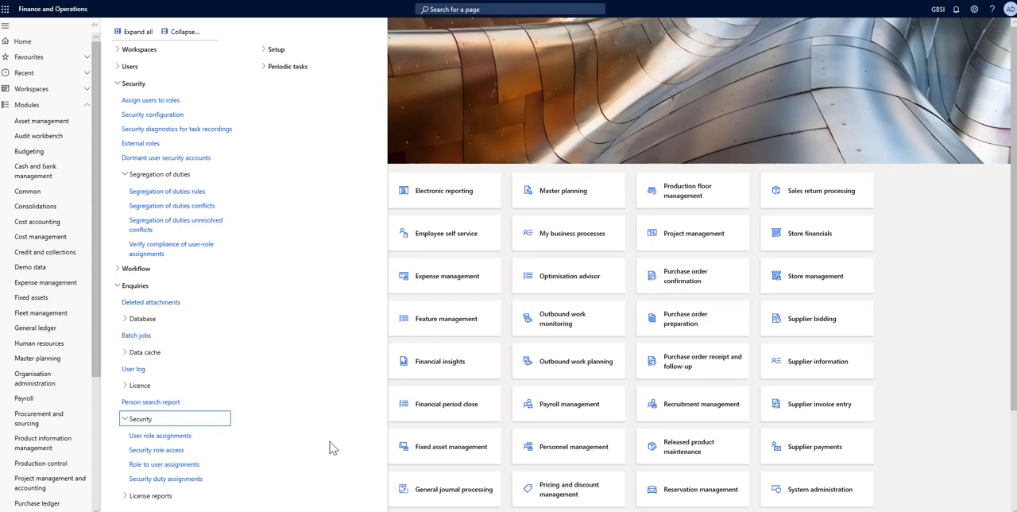
- Open the Role to user assignments report parameters from System administration's security enquiries
click(159, 464)
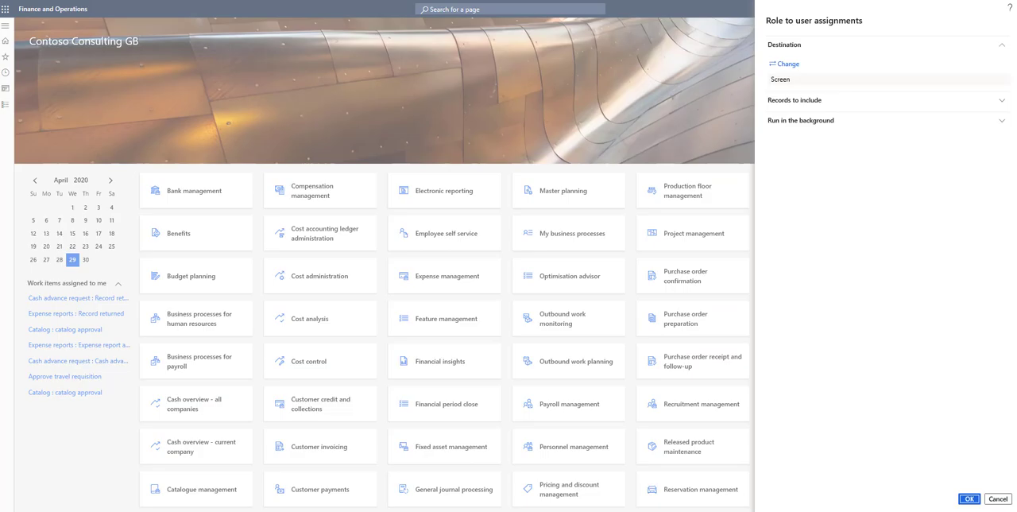